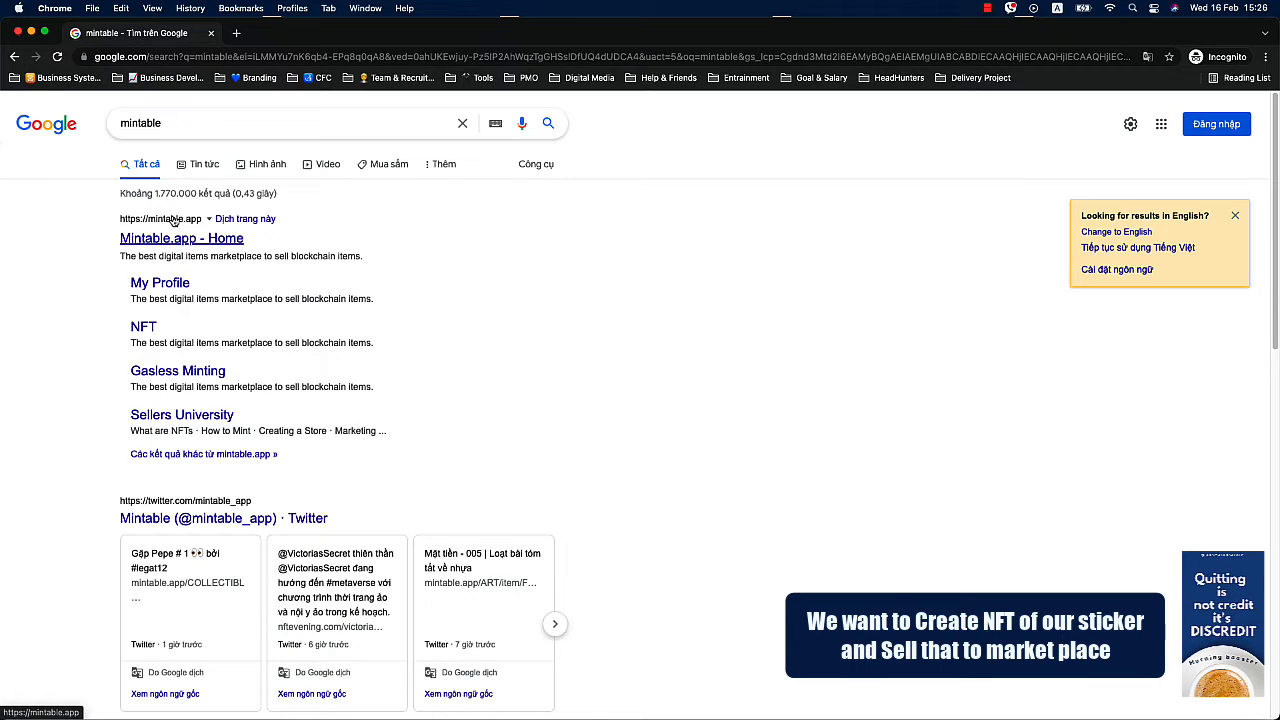
Open the Mintable site from the search results, dismiss the floating video, and start the sign-up.
{"action": "left_click", "coordinate": [174, 238]}
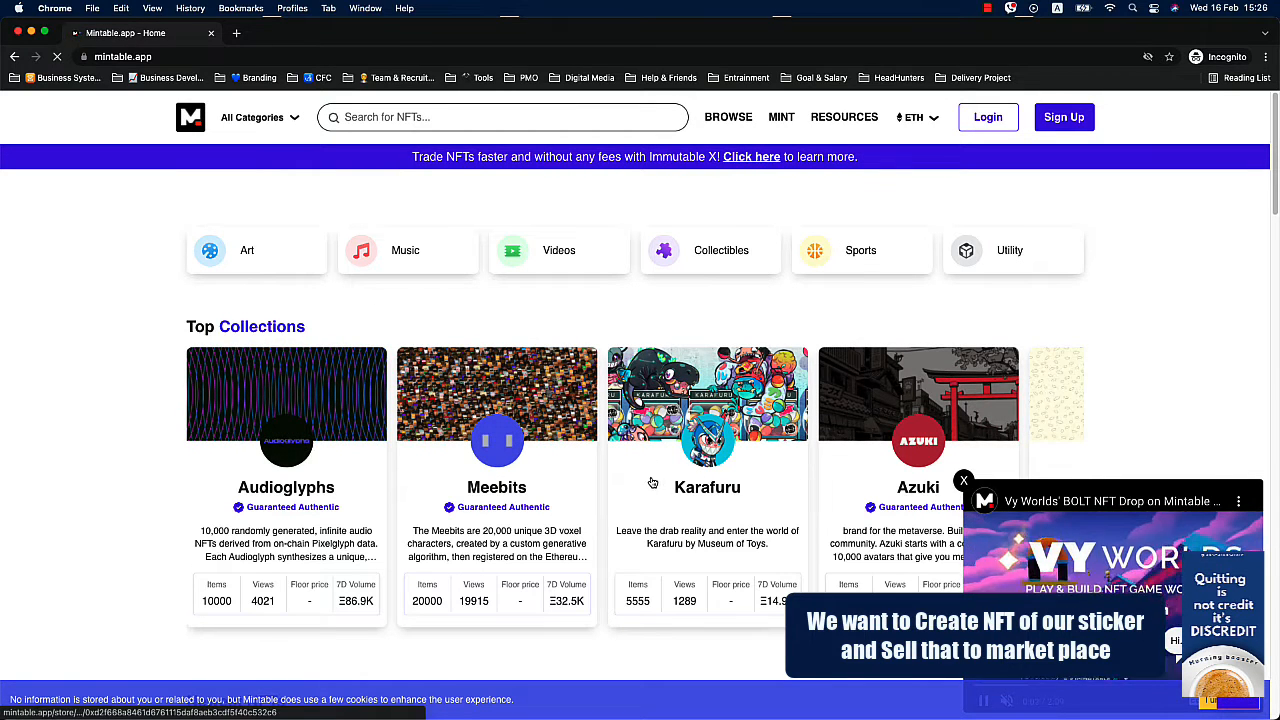
{"action": "left_click", "coordinate": [964, 482]}
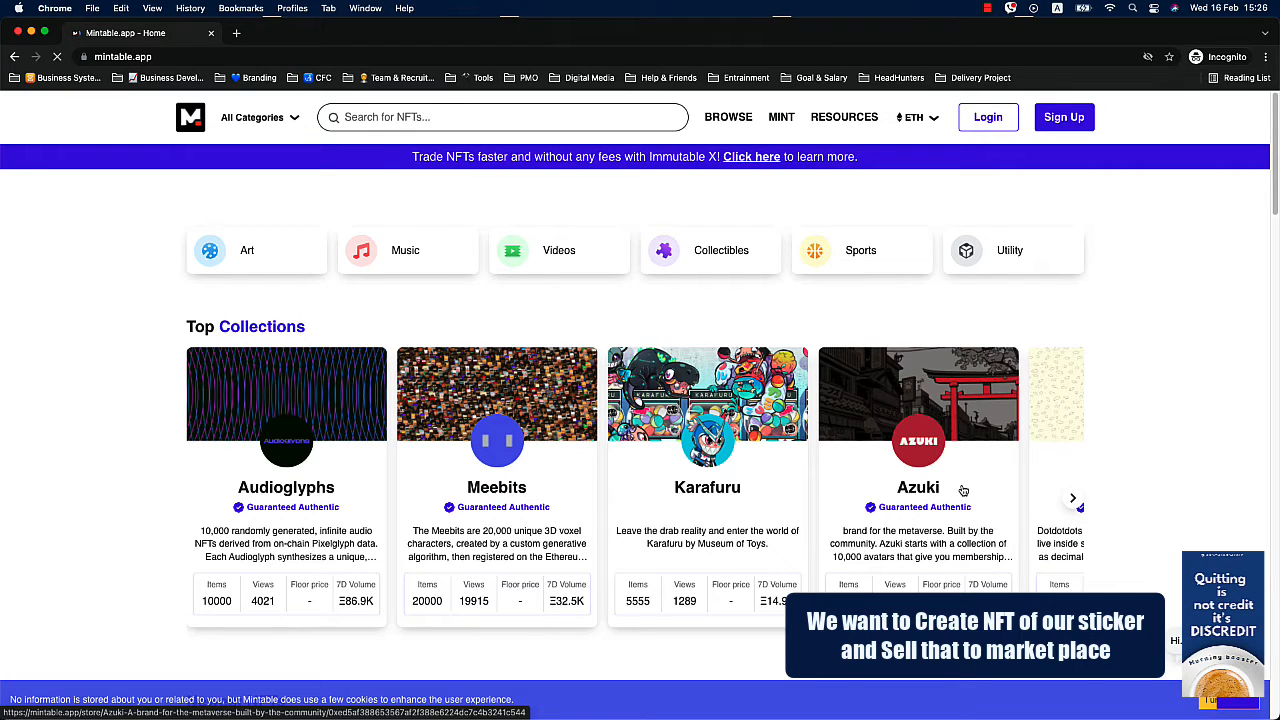
{"action": "left_click", "coordinate": [1065, 120]}
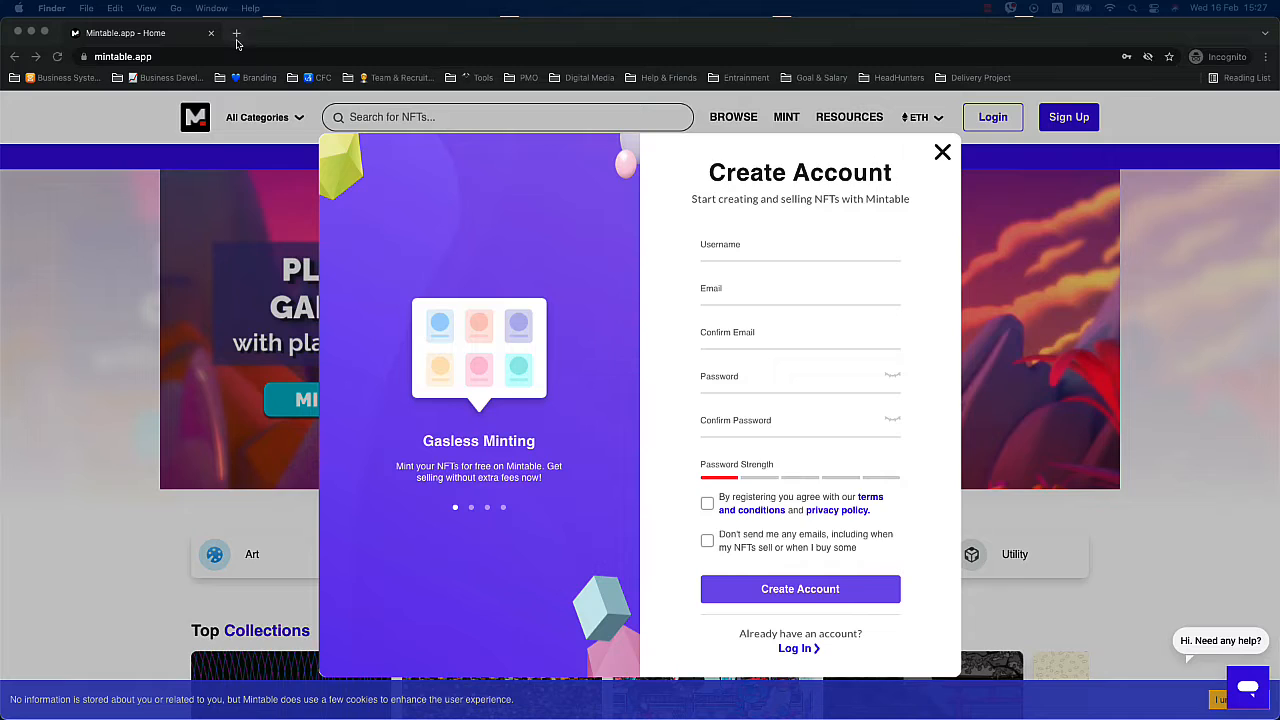
Search for metamask in a new tab, open its official download page, and start installing MetaMask for Chrome.
{"action": "left_click", "coordinate": [236, 33]}
{"action": "type", "text": "metamask"}
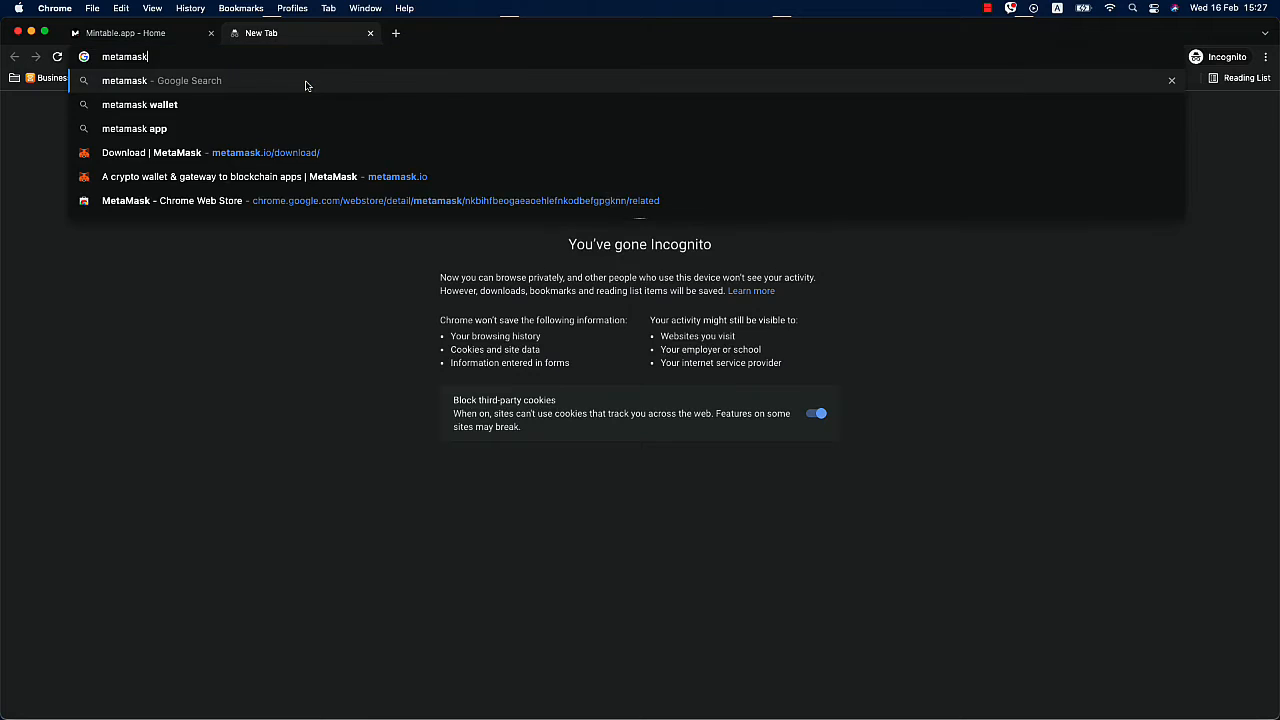
{"action": "key", "text": "Return"}
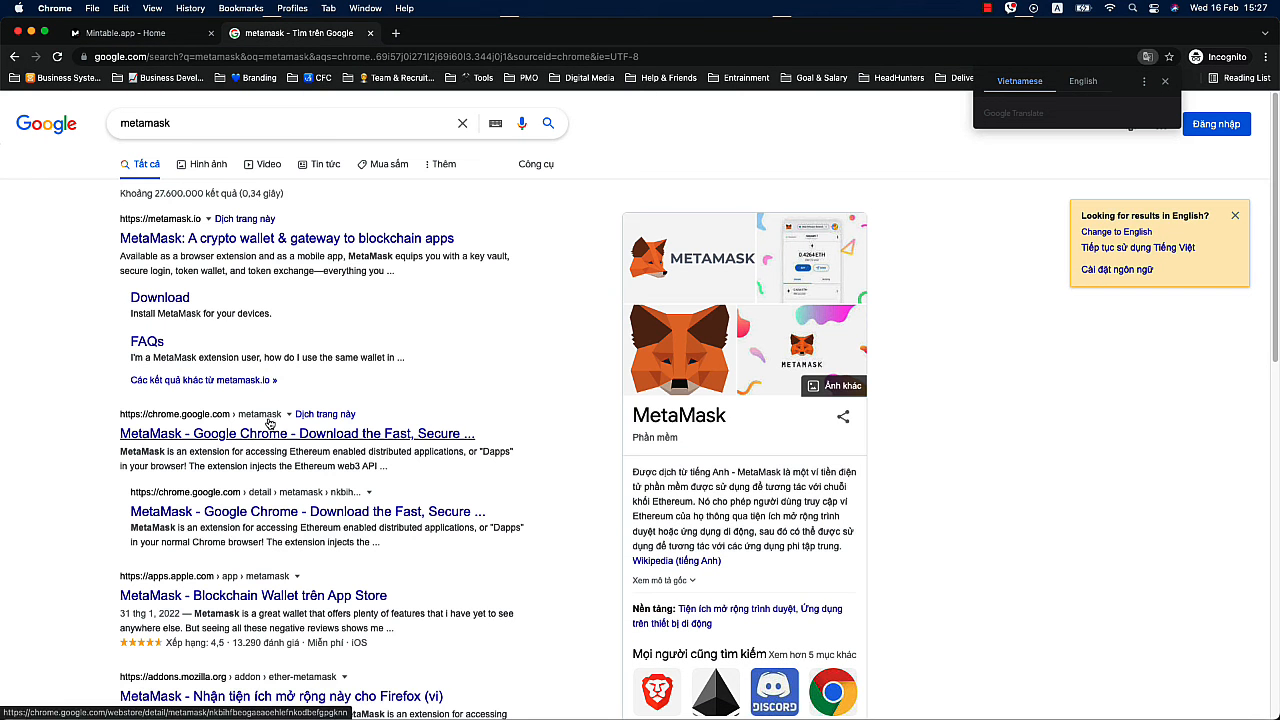
{"action": "left_click", "coordinate": [260, 239]}
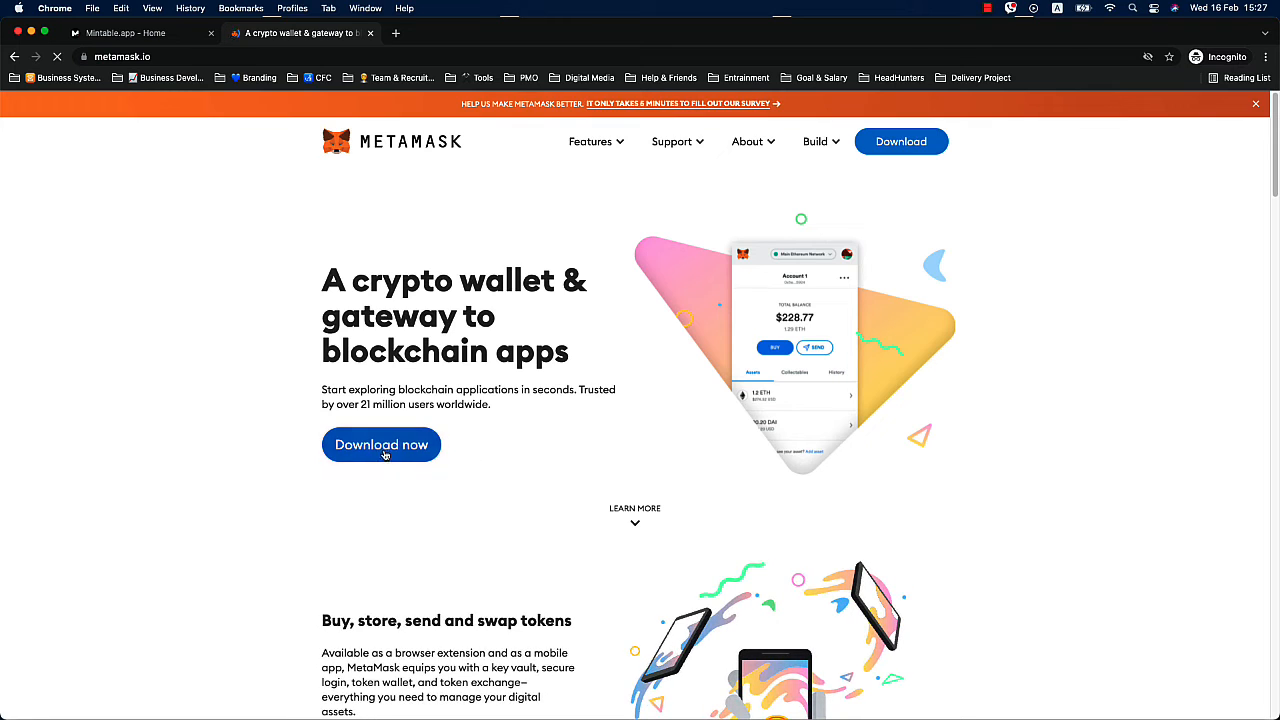
{"action": "left_click", "coordinate": [389, 455]}
{"action": "scroll", "coordinate": [532, 503], "scroll_direction": "down", "scroll_amount": 3}
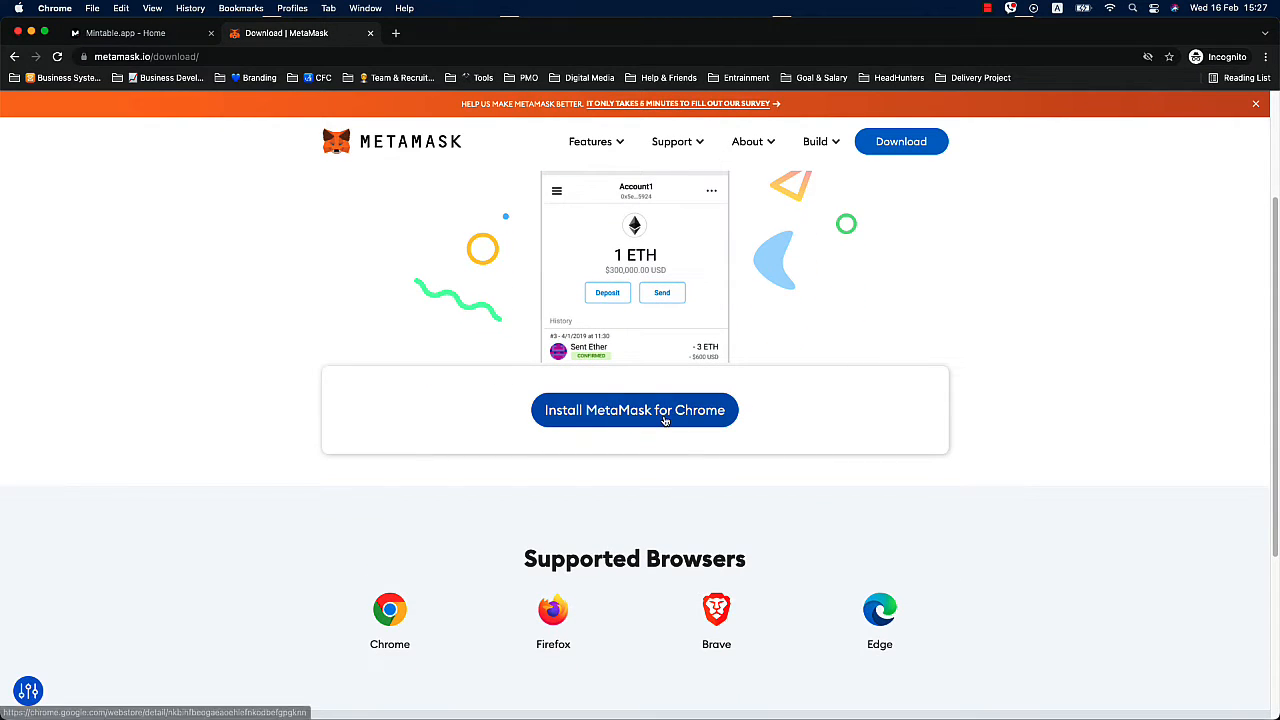
{"action": "left_click", "coordinate": [663, 420]}
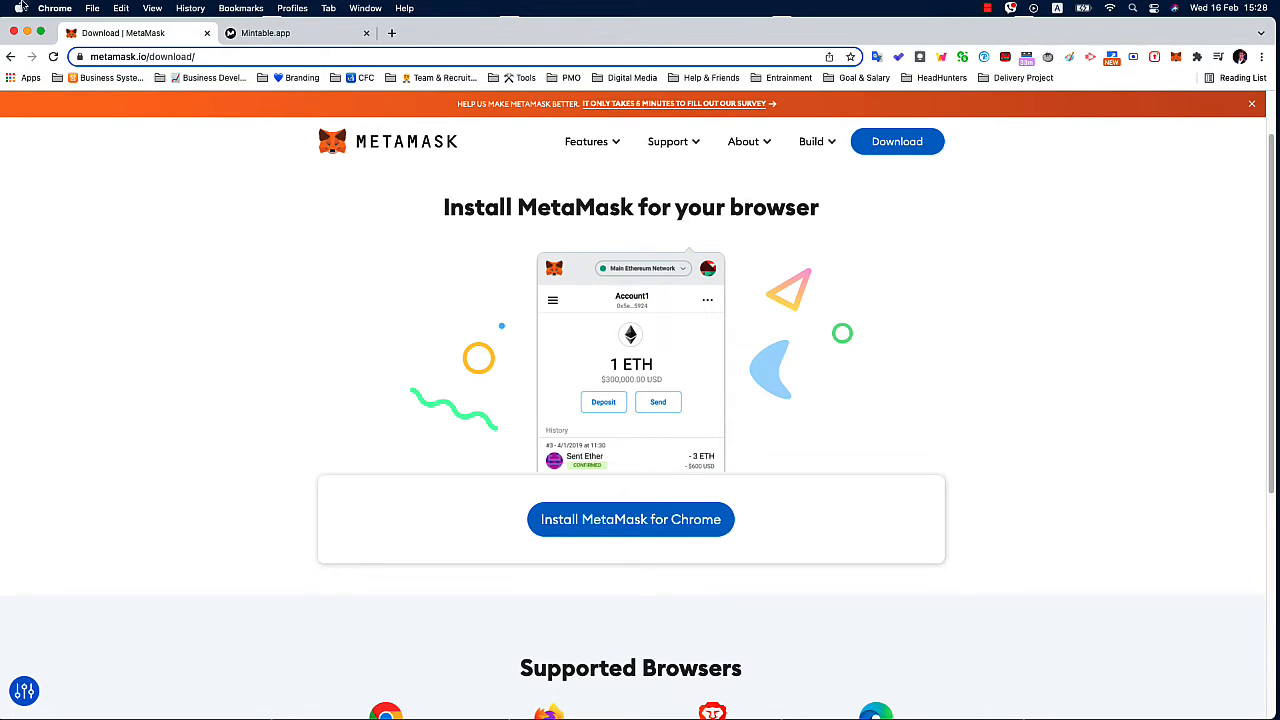
Return to the Mintable account and check the assets of the connected MetaMask wallet.
{"action": "left_click", "coordinate": [272, 35]}
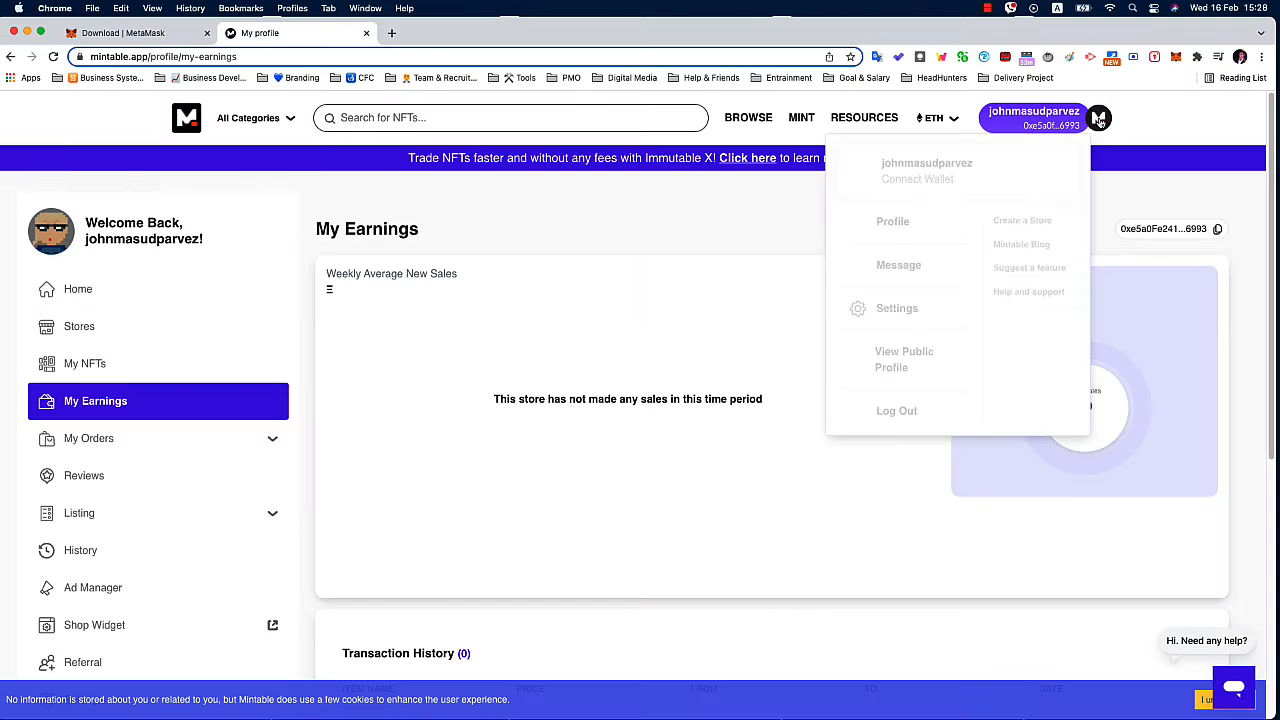
{"action": "left_click", "coordinate": [1090, 118]}
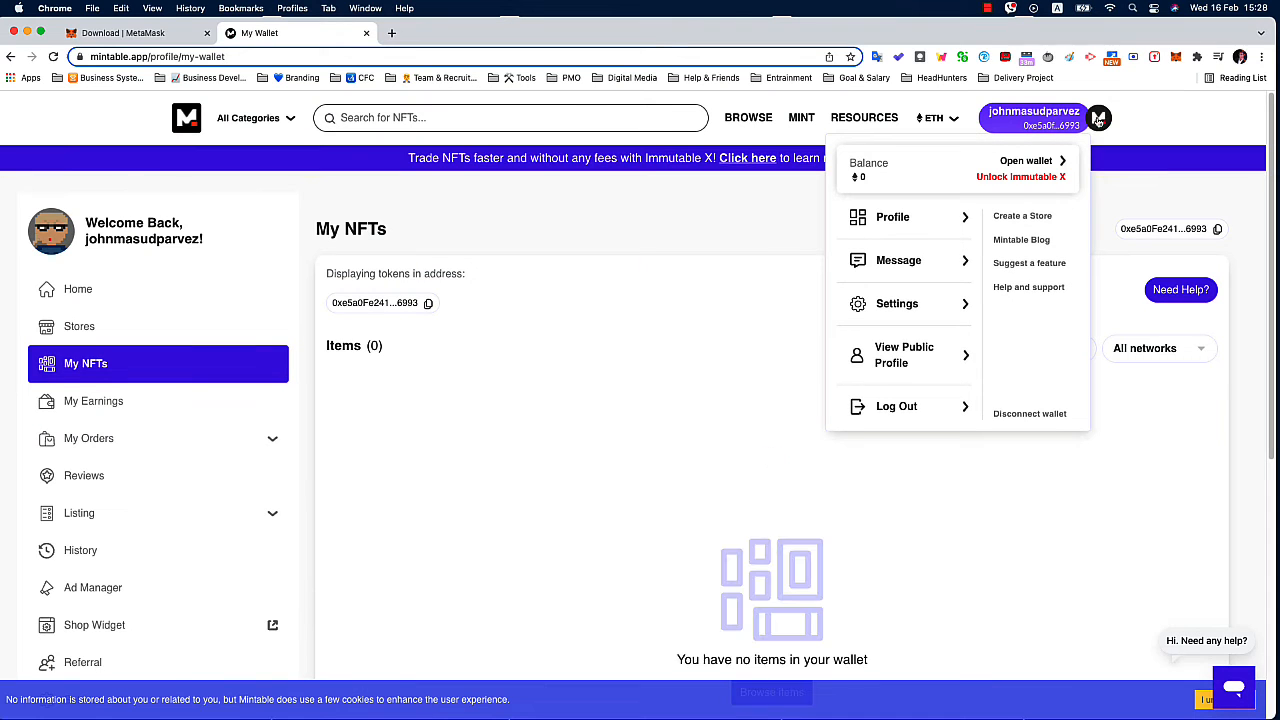
{"action": "left_click", "coordinate": [1174, 58]}
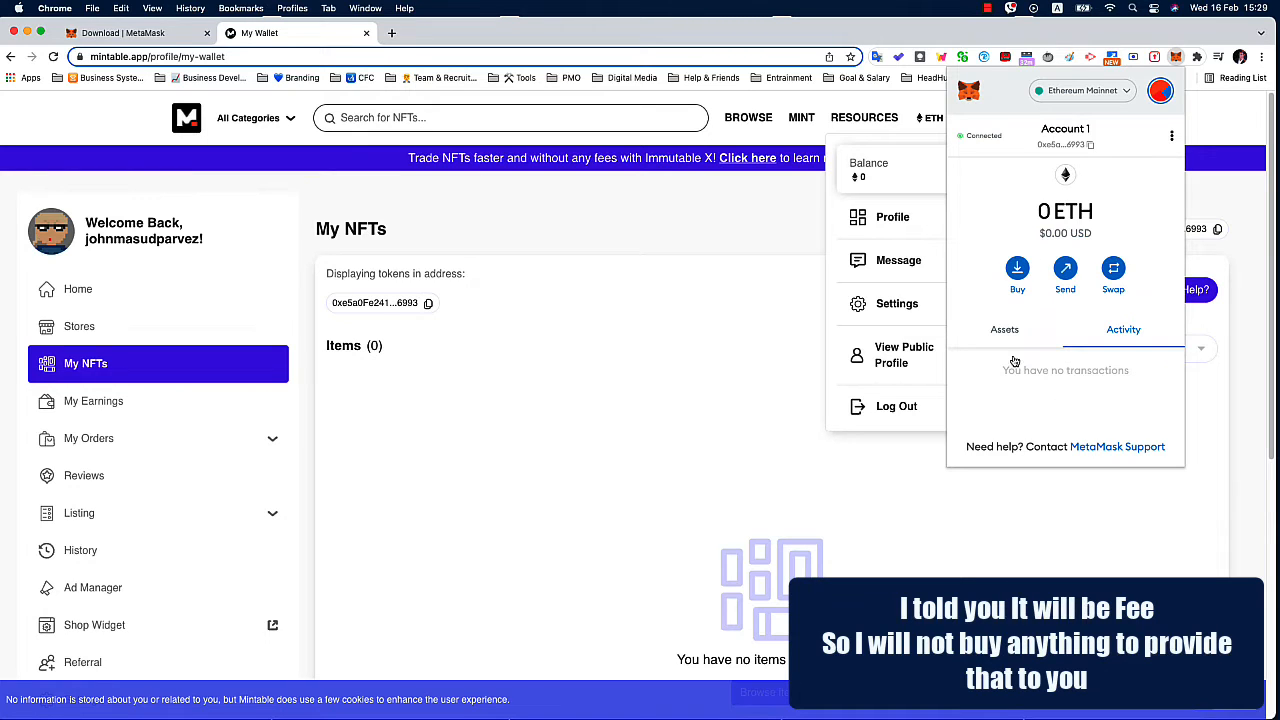
{"action": "left_click", "coordinate": [1010, 330]}
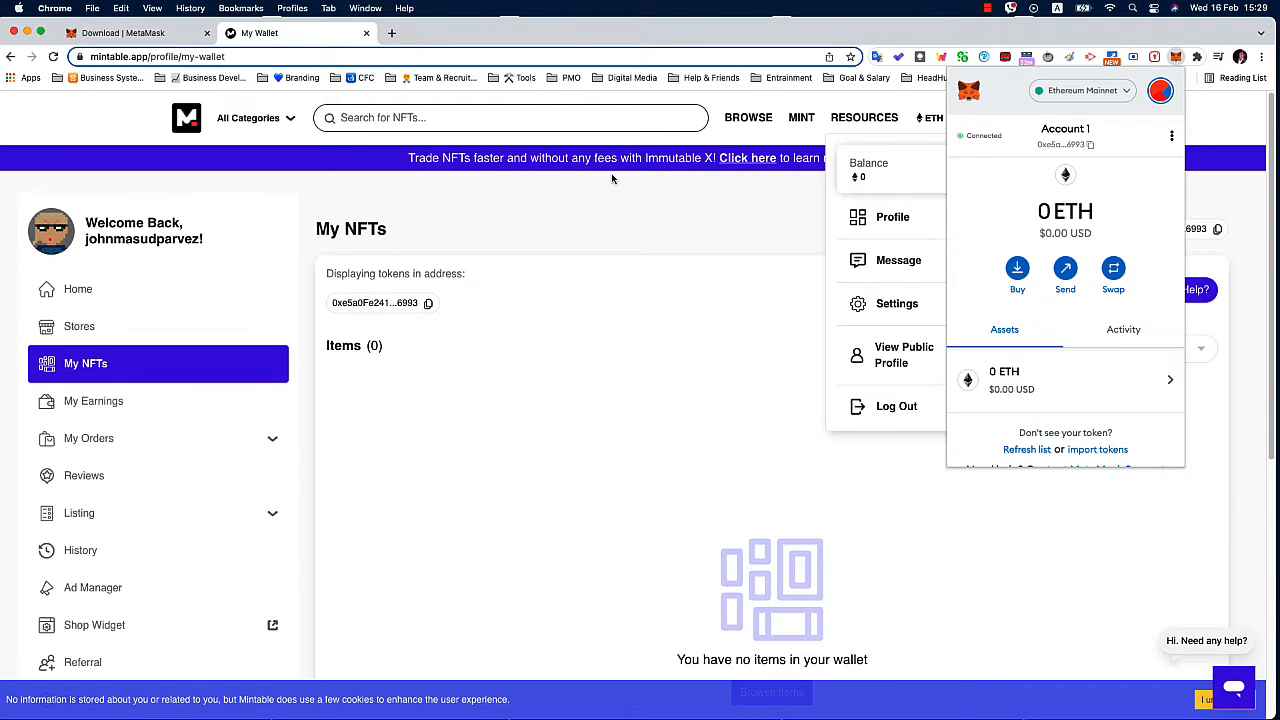
{"action": "left_click", "coordinate": [614, 226]}
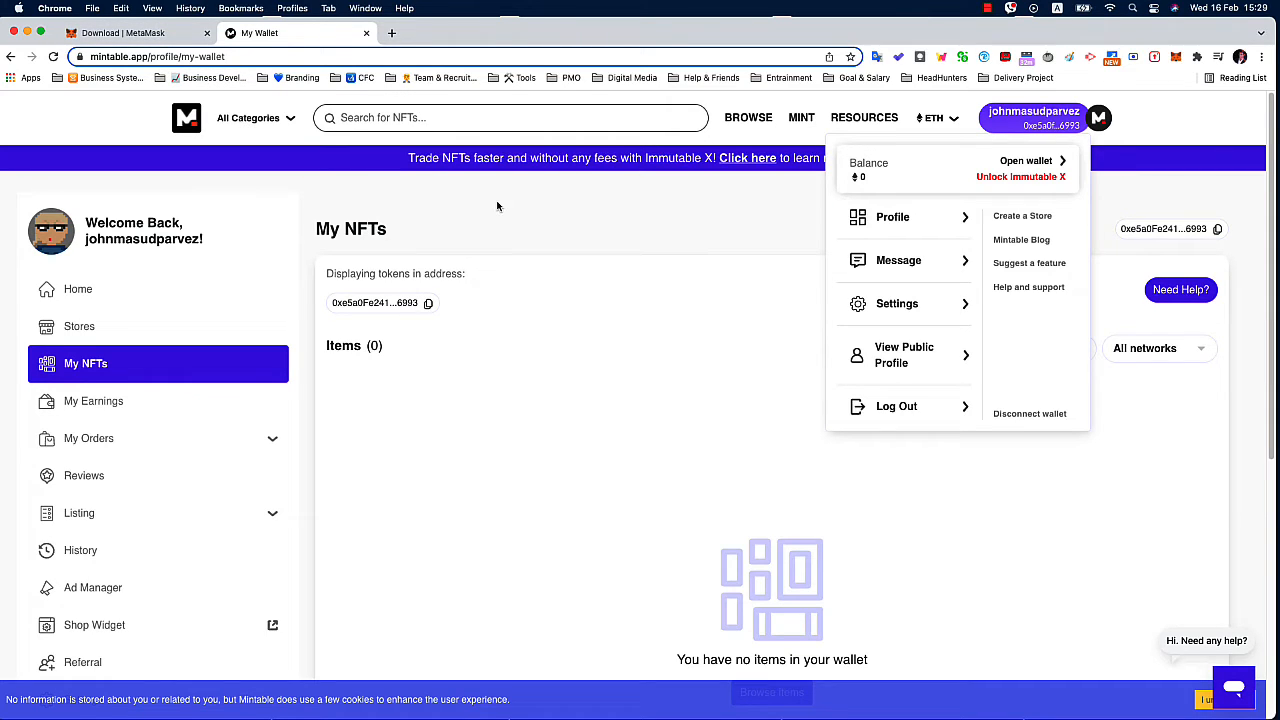
From the Mintable profile home, start creating a new item with gasless minting on Ethereum Mainnet.
{"action": "left_click", "coordinate": [101, 288]}
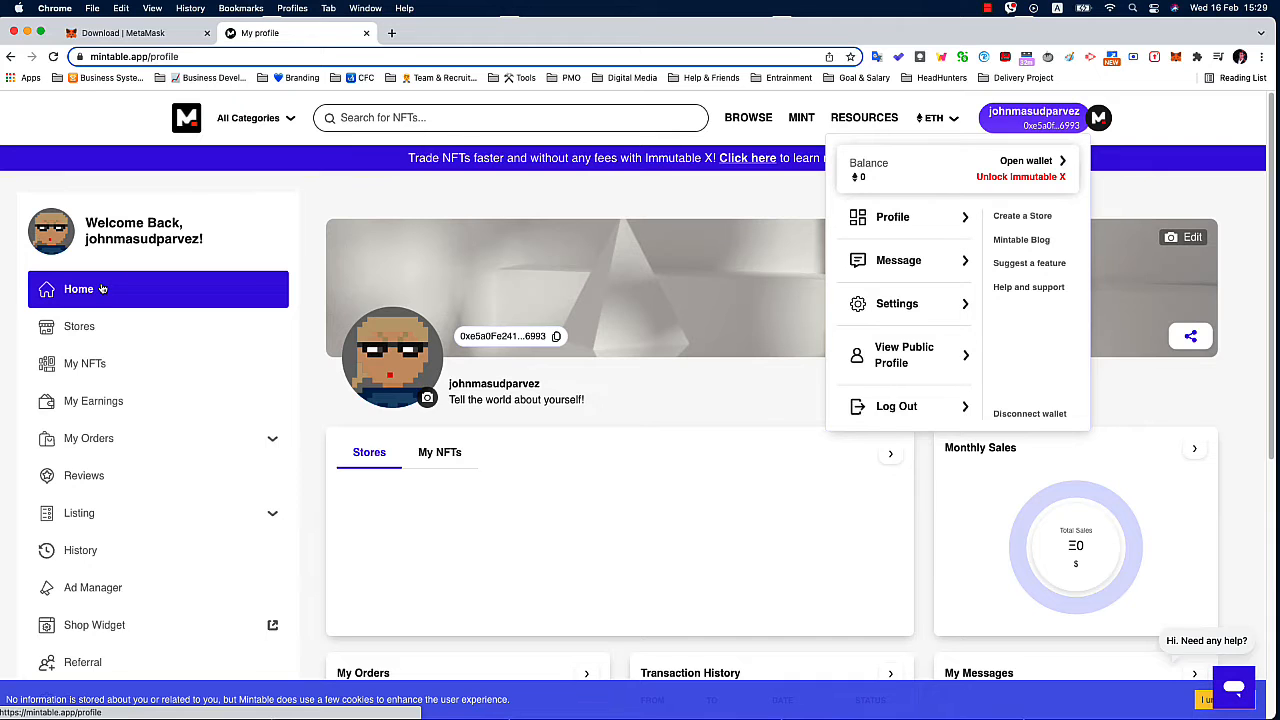
{"action": "scroll", "coordinate": [101, 288], "scroll_direction": "down", "scroll_amount": 5}
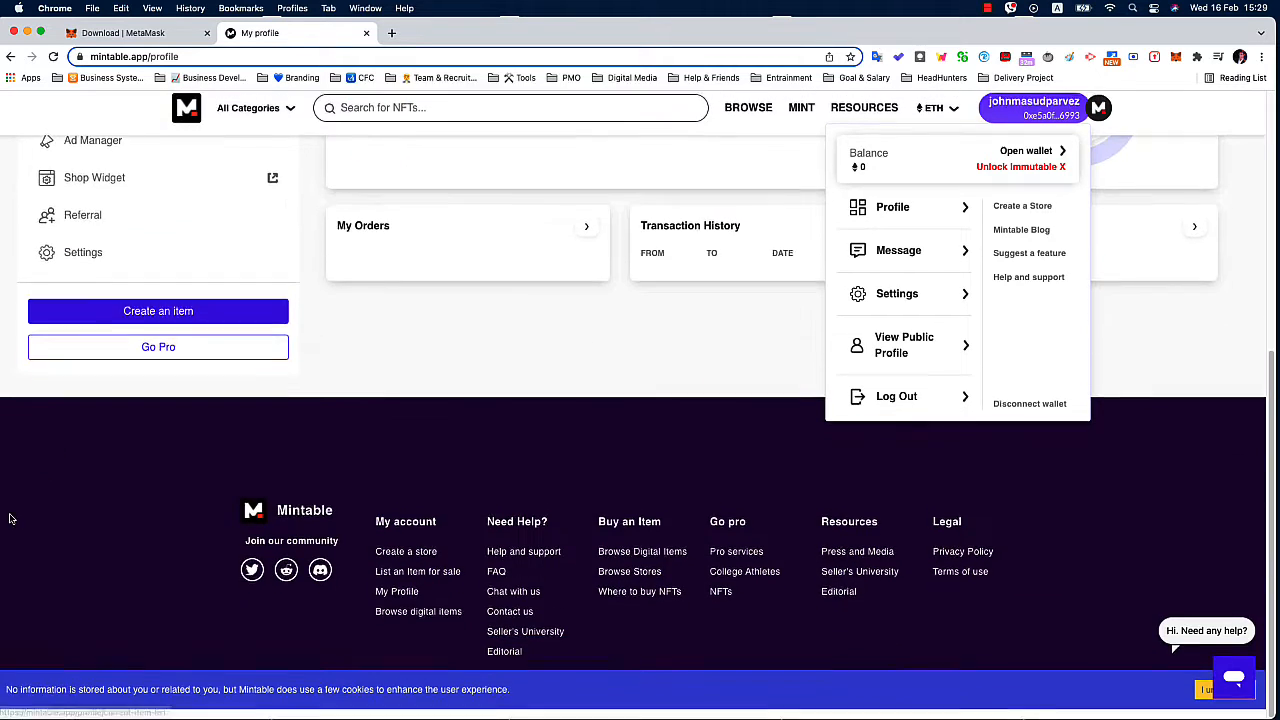
{"action": "left_click", "coordinate": [571, 367]}
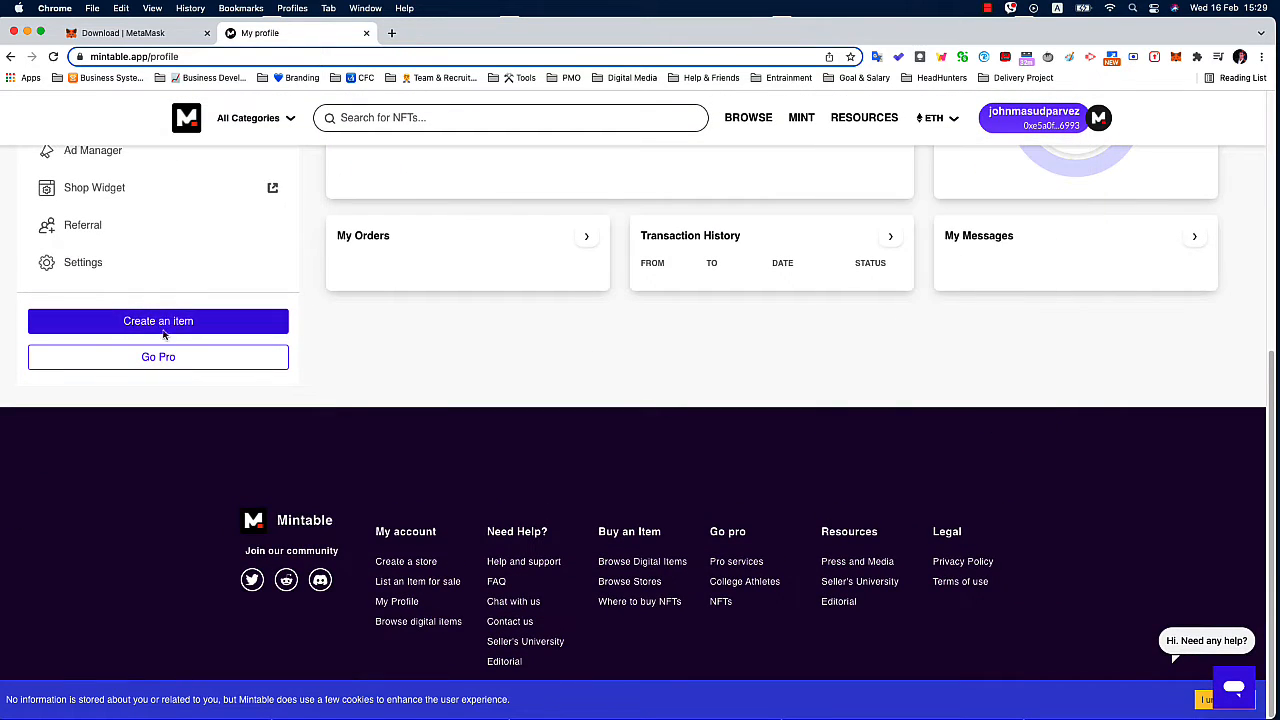
{"action": "left_click", "coordinate": [162, 330]}
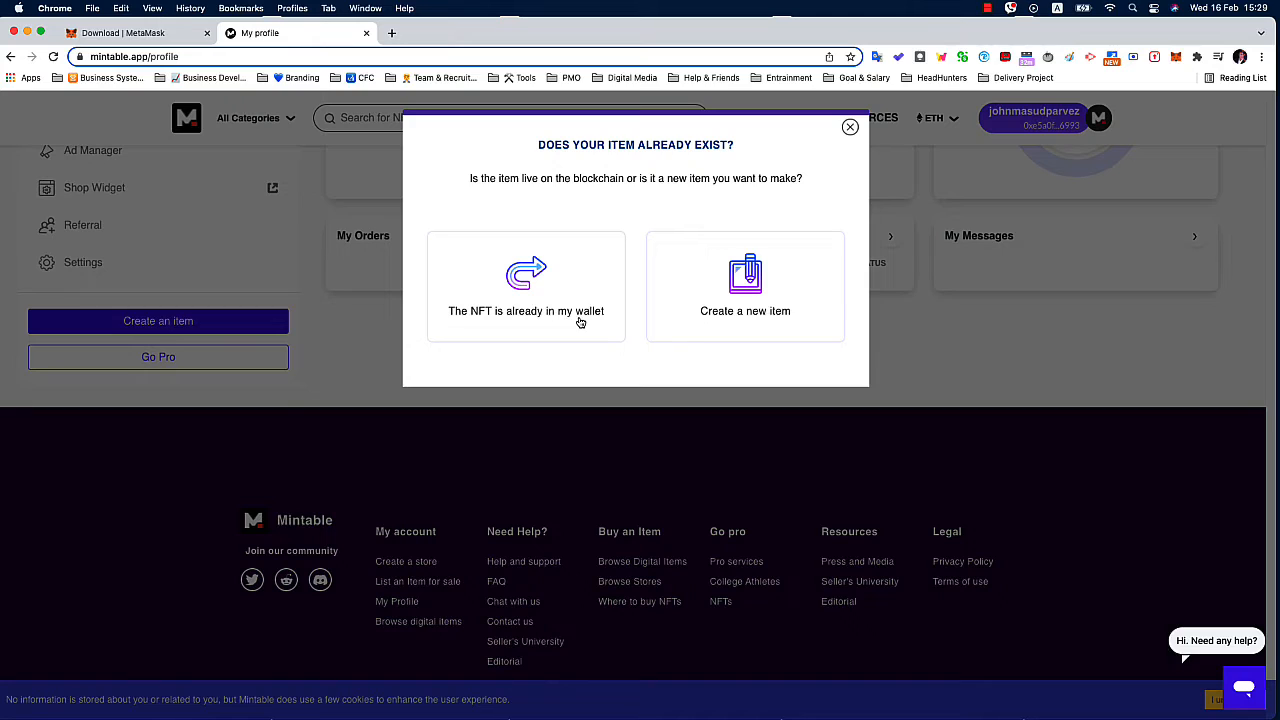
{"action": "left_click", "coordinate": [760, 295]}
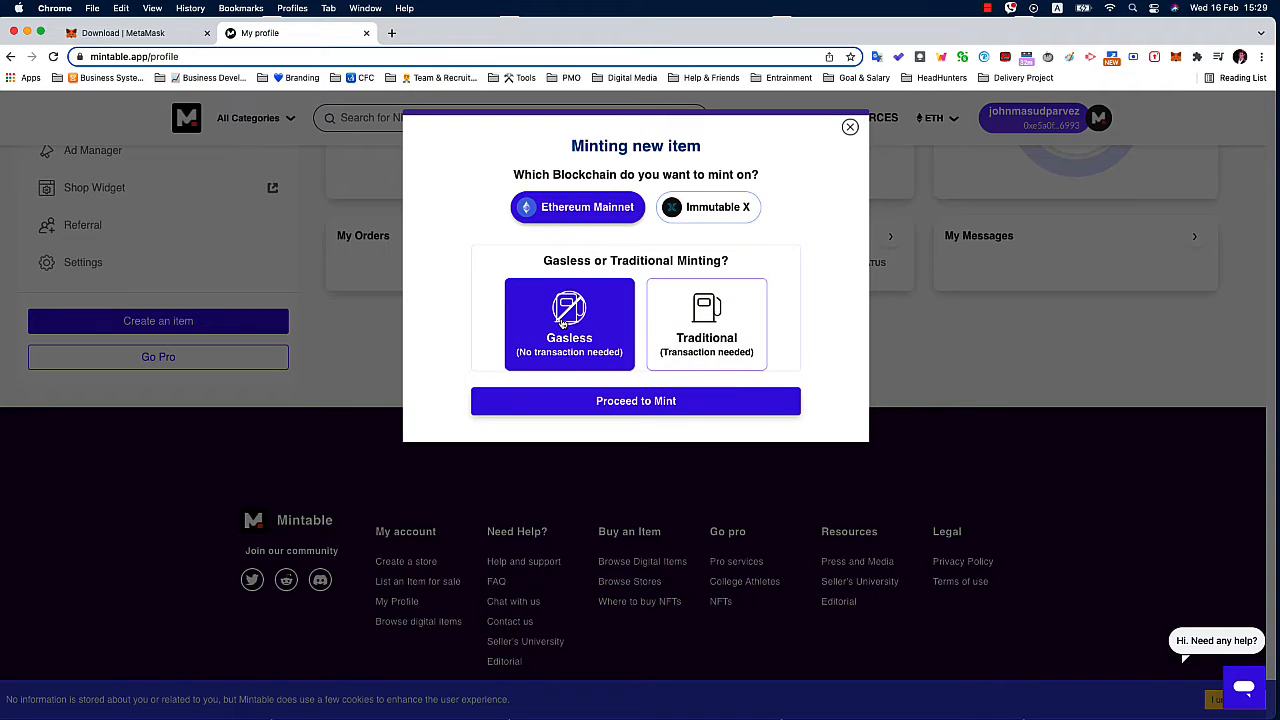
{"action": "left_click", "coordinate": [650, 405]}
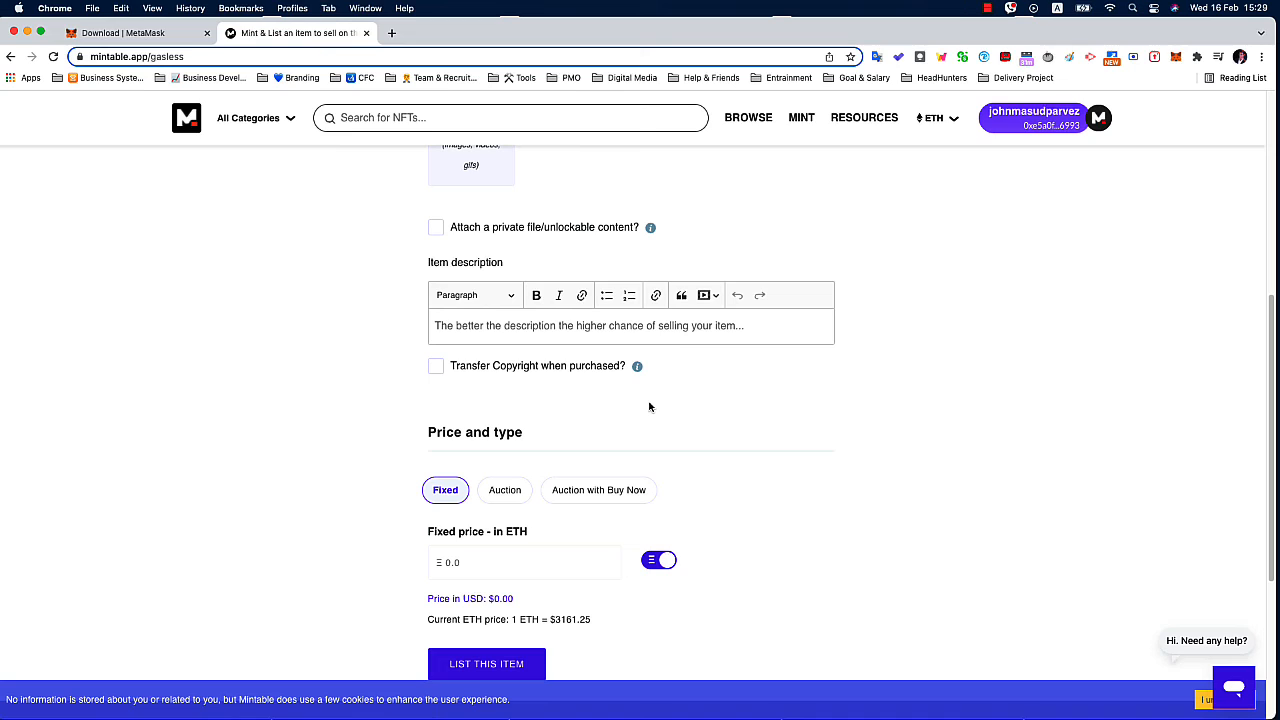
Set the item's kind to Art and its sub-category to Visual arts.
{"action": "scroll", "coordinate": [649, 407], "scroll_direction": "up", "scroll_amount": 4}
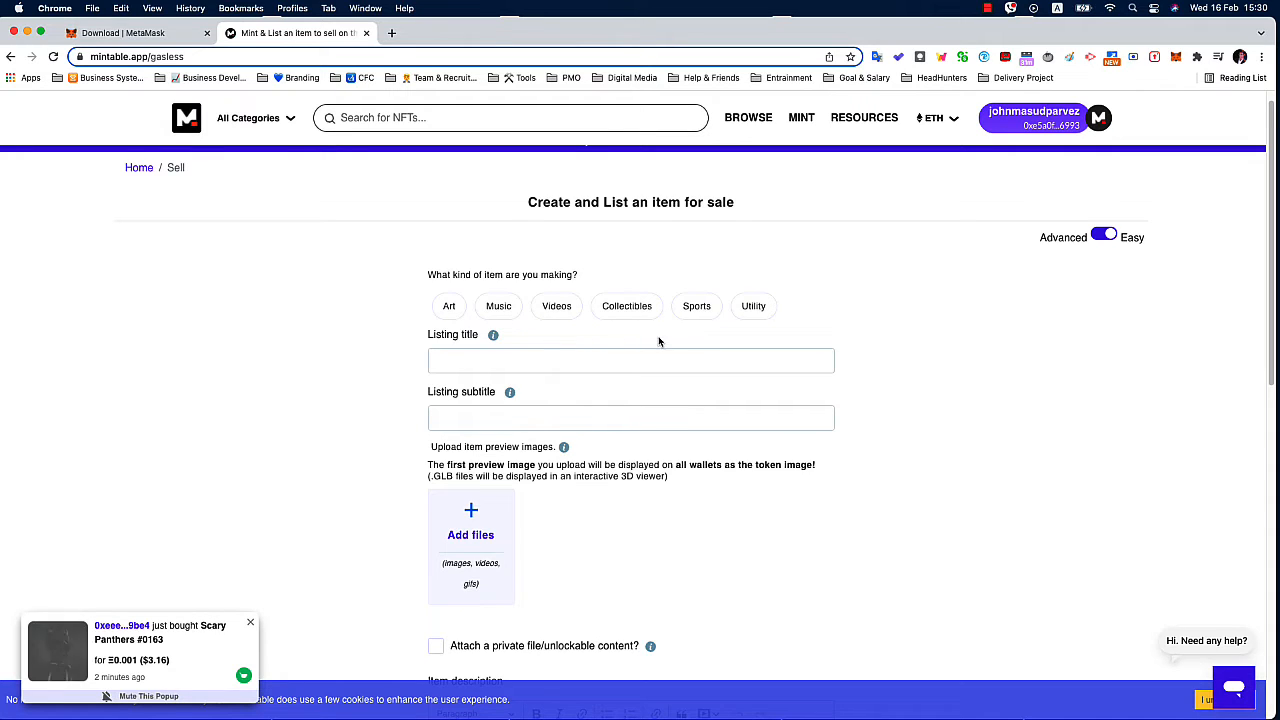
{"action": "left_click", "coordinate": [445, 310]}
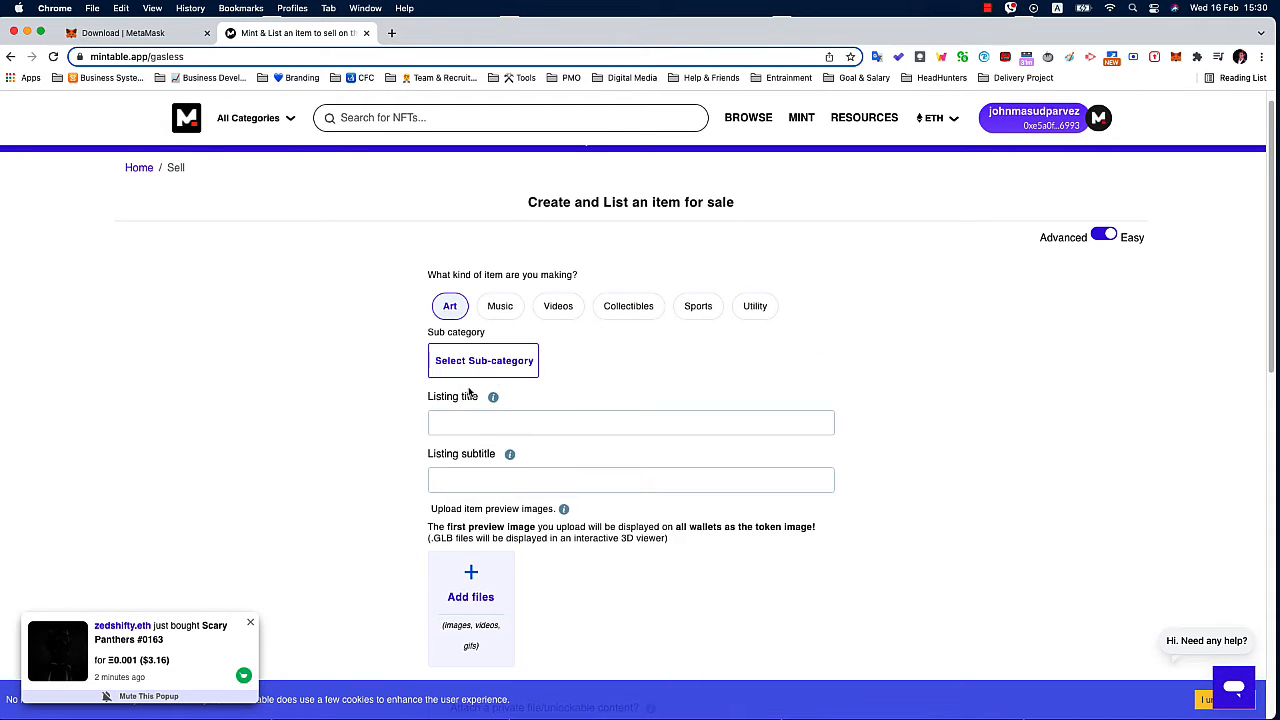
{"action": "left_click", "coordinate": [505, 367]}
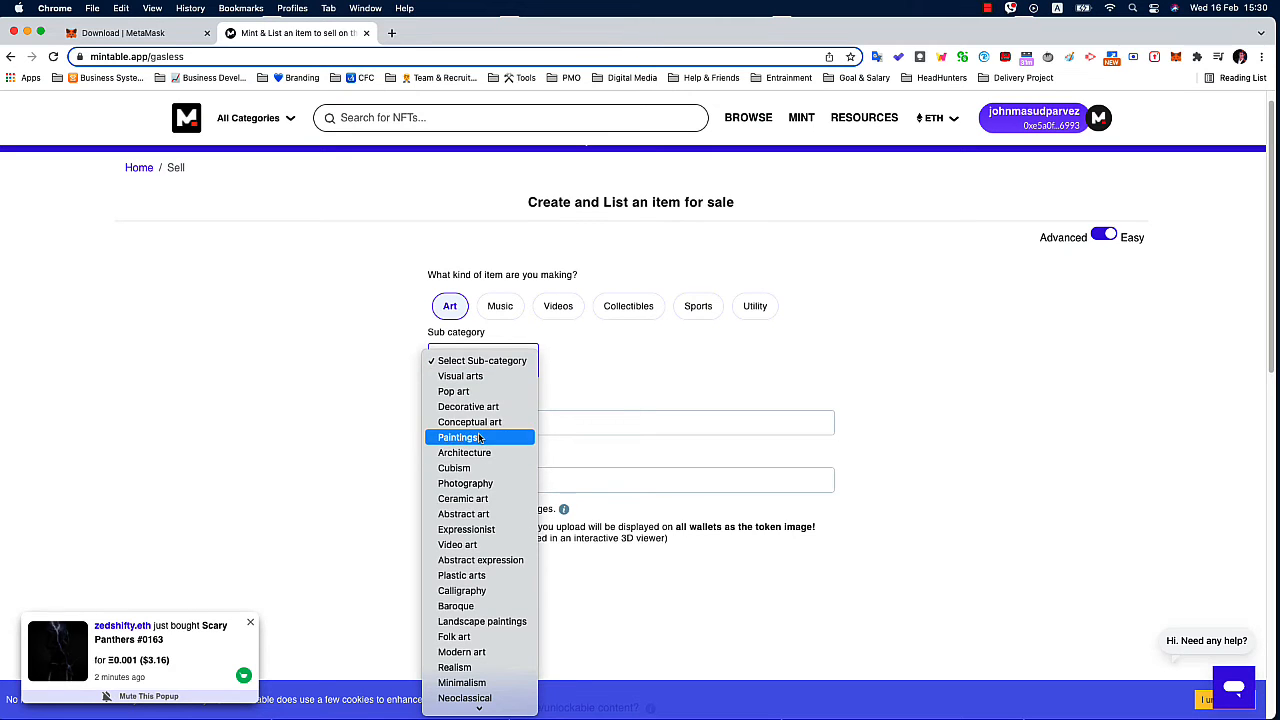
{"action": "scroll", "coordinate": [479, 560], "scroll_direction": "down", "scroll_amount": 4}
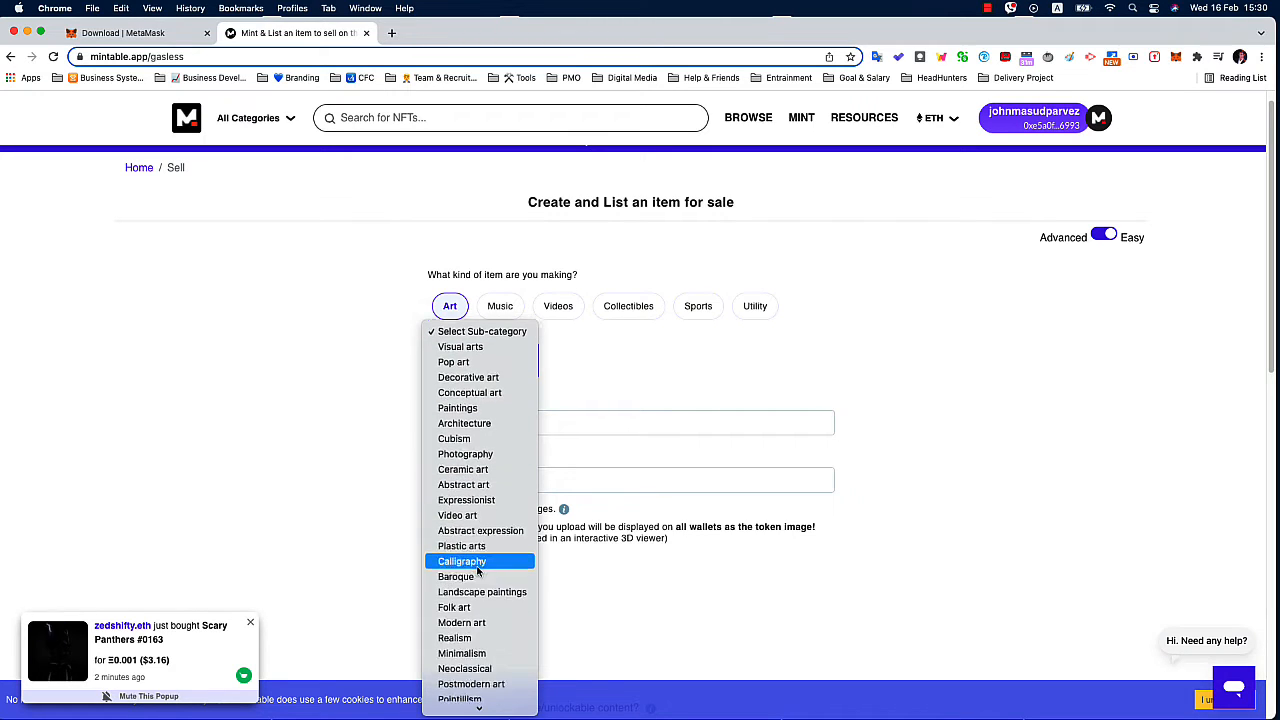
{"action": "scroll", "coordinate": [478, 570], "scroll_direction": "down", "scroll_amount": 2}
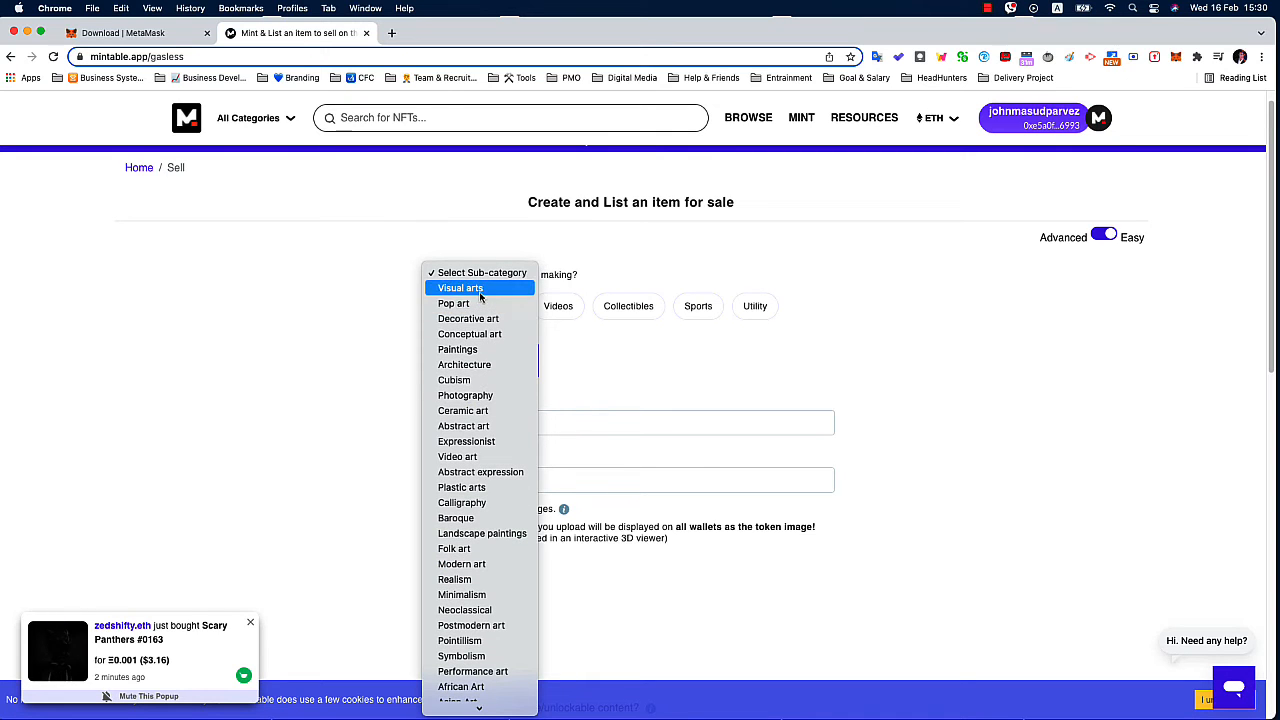
{"action": "left_click", "coordinate": [480, 288]}
{"action": "scroll", "coordinate": [400, 405], "scroll_direction": "down", "scroll_amount": 1}
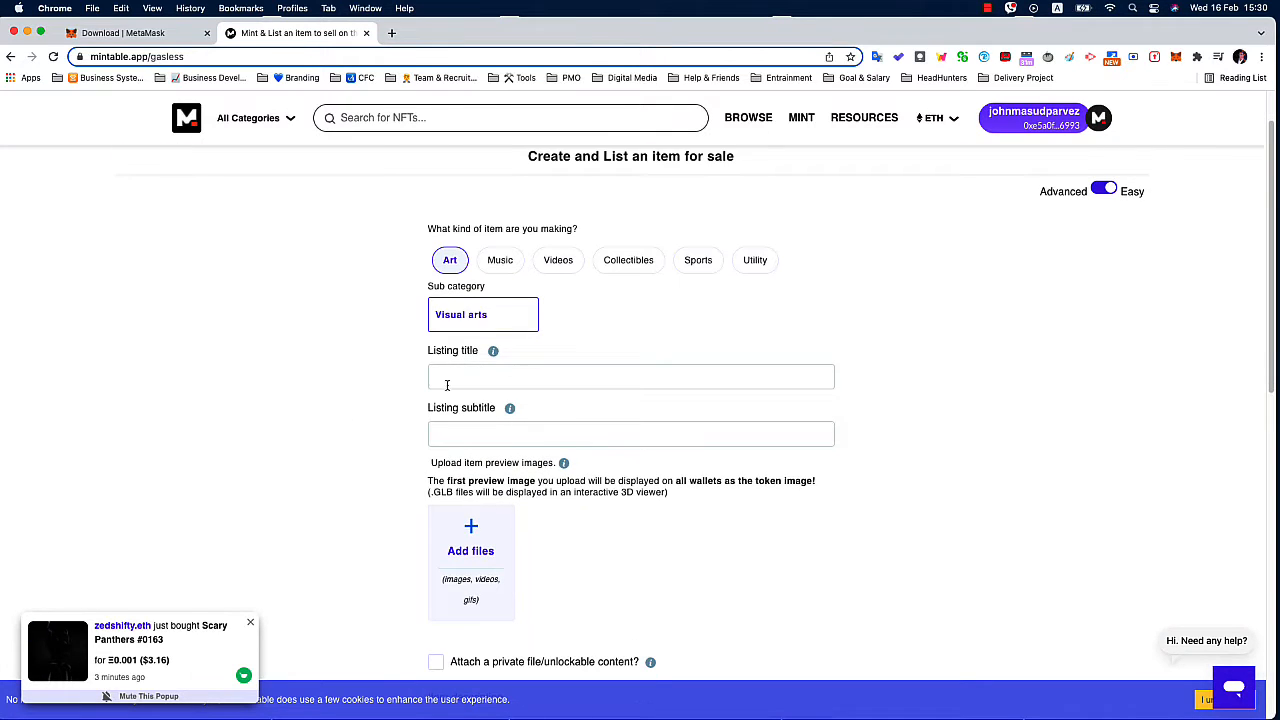
Enter "A morning boost sticker" as the listing title.
{"action": "left_click", "coordinate": [506, 377]}
{"action": "type", "text": "A b"}
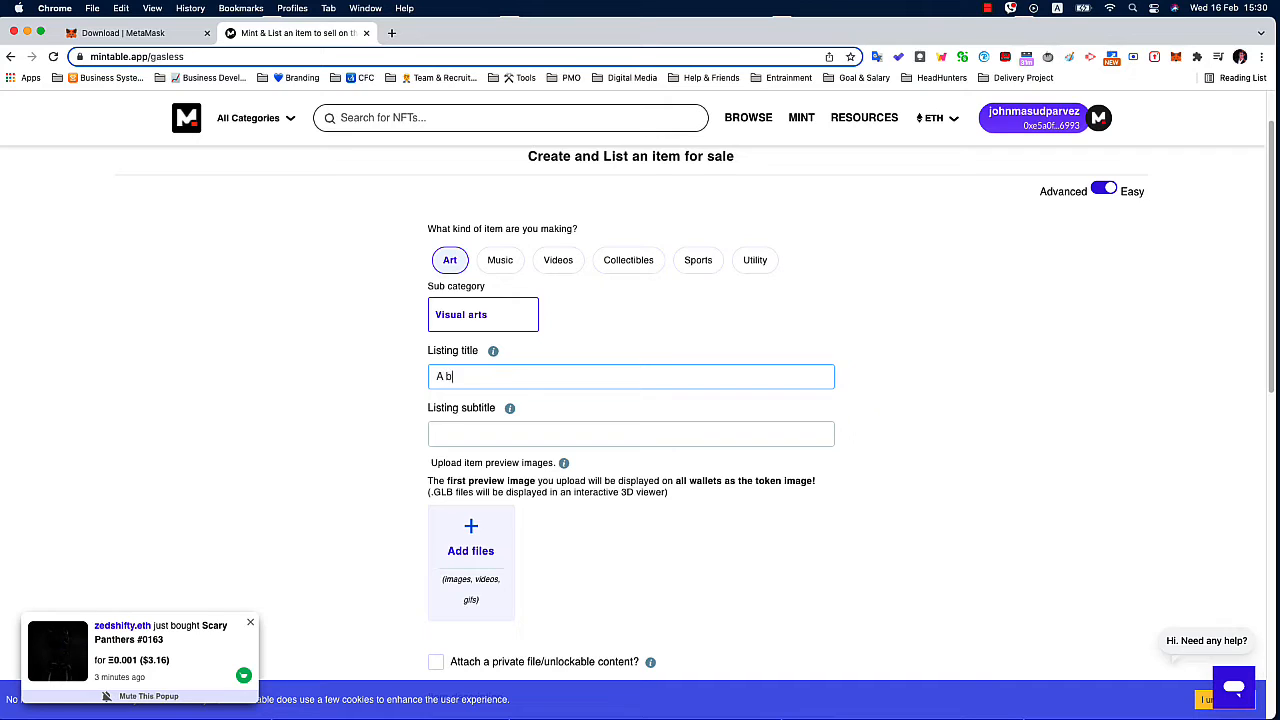
{"action": "key", "text": "BackSpace"}
{"action": "type", "text": "morning boost sticker"}
Enter "A place to brand your quote for your audience" as the listing subtitle.
{"action": "scroll", "coordinate": [486, 410], "scroll_direction": "down", "scroll_amount": 1}
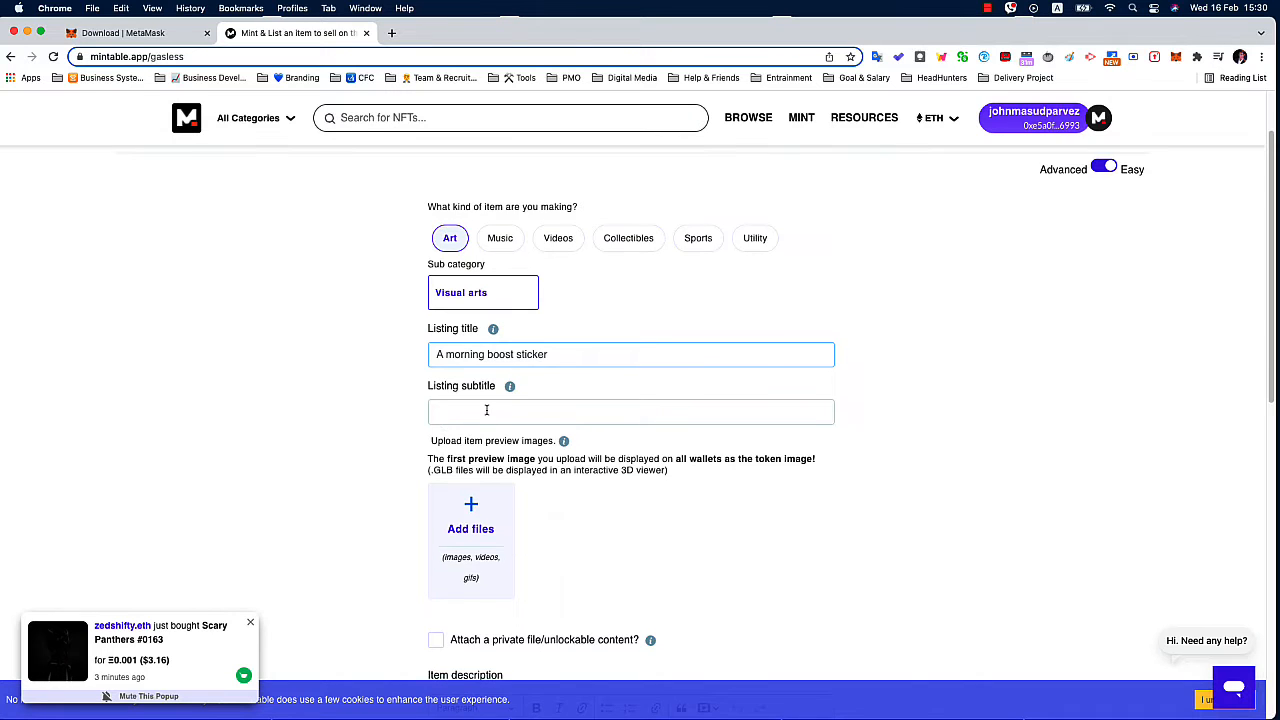
{"action": "left_click", "coordinate": [486, 410]}
{"action": "type", "text": "A place "}
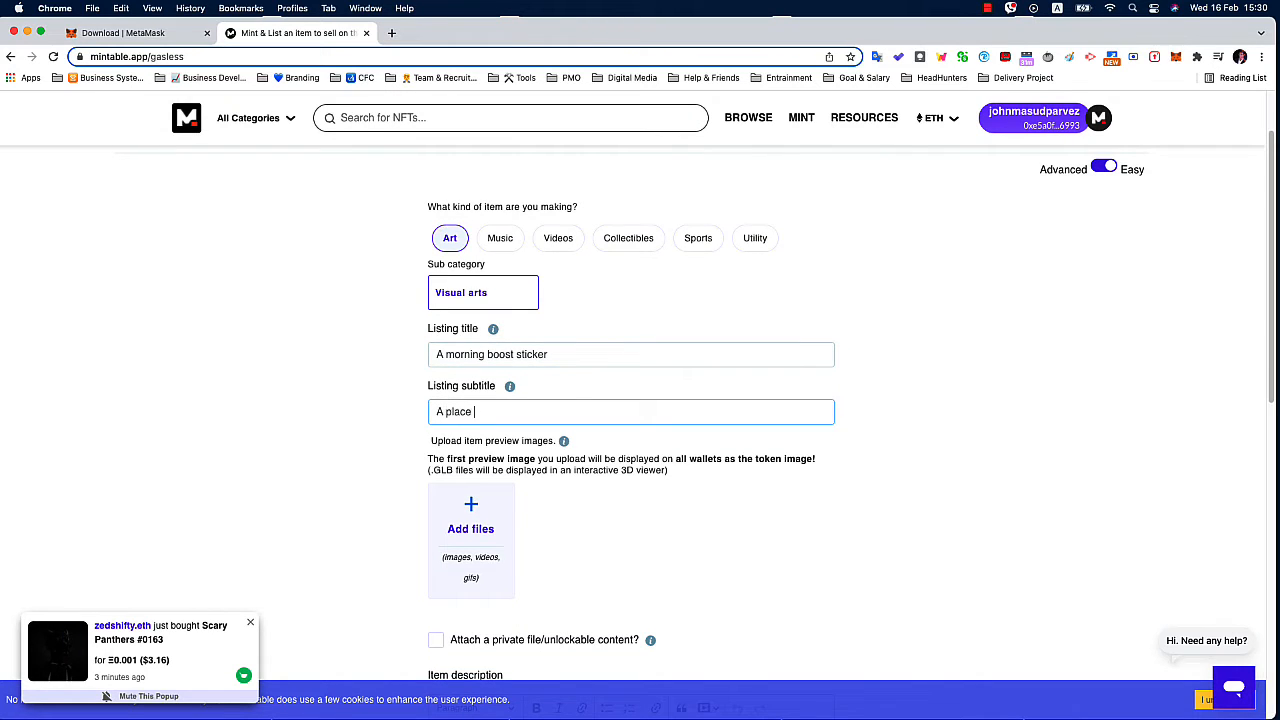
{"action": "type", "text": "to brand your quote for your audien"}
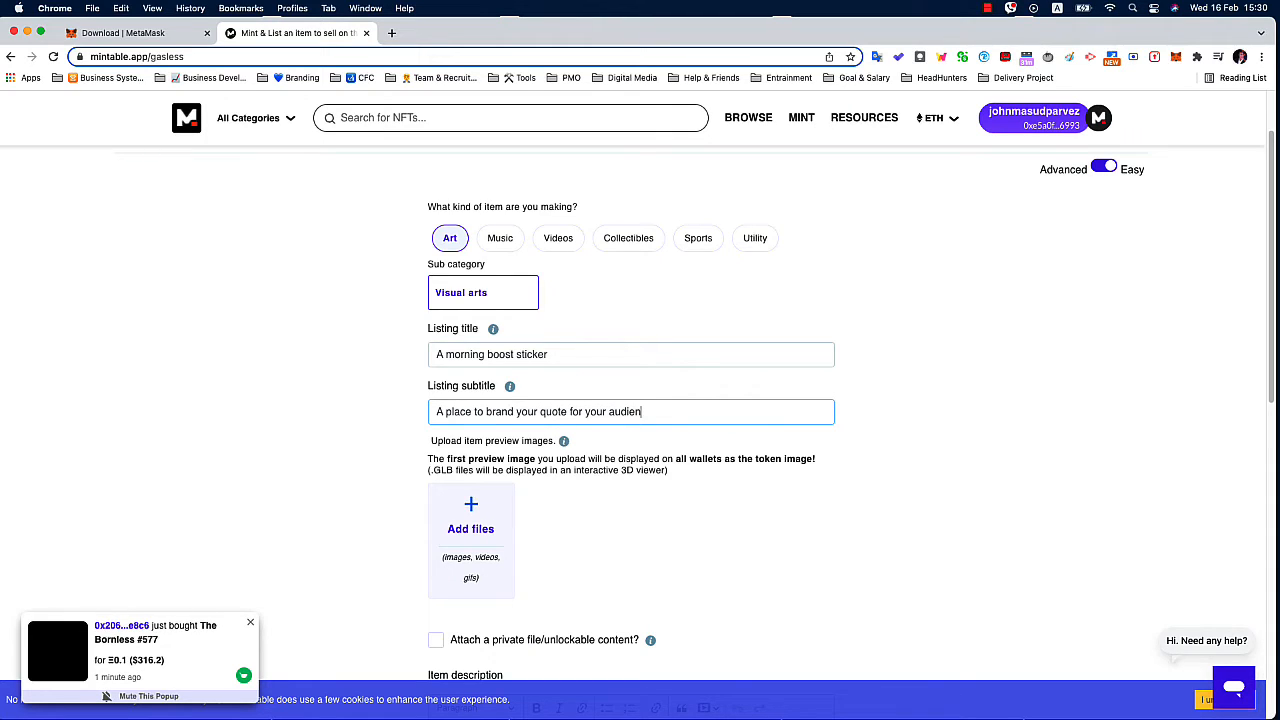
{"action": "key", "text": "BackSpace"}
{"action": "key", "text": "BackSpace"}
{"action": "key", "text": "BackSpace"}
{"action": "key", "text": "BackSpace"}
{"action": "type", "text": "dience"}
Replace the word "place" with "template" in the listing subtitle.
{"action": "key", "text": "shift+alt+Left"}
{"action": "double_click", "coordinate": [458, 414]}
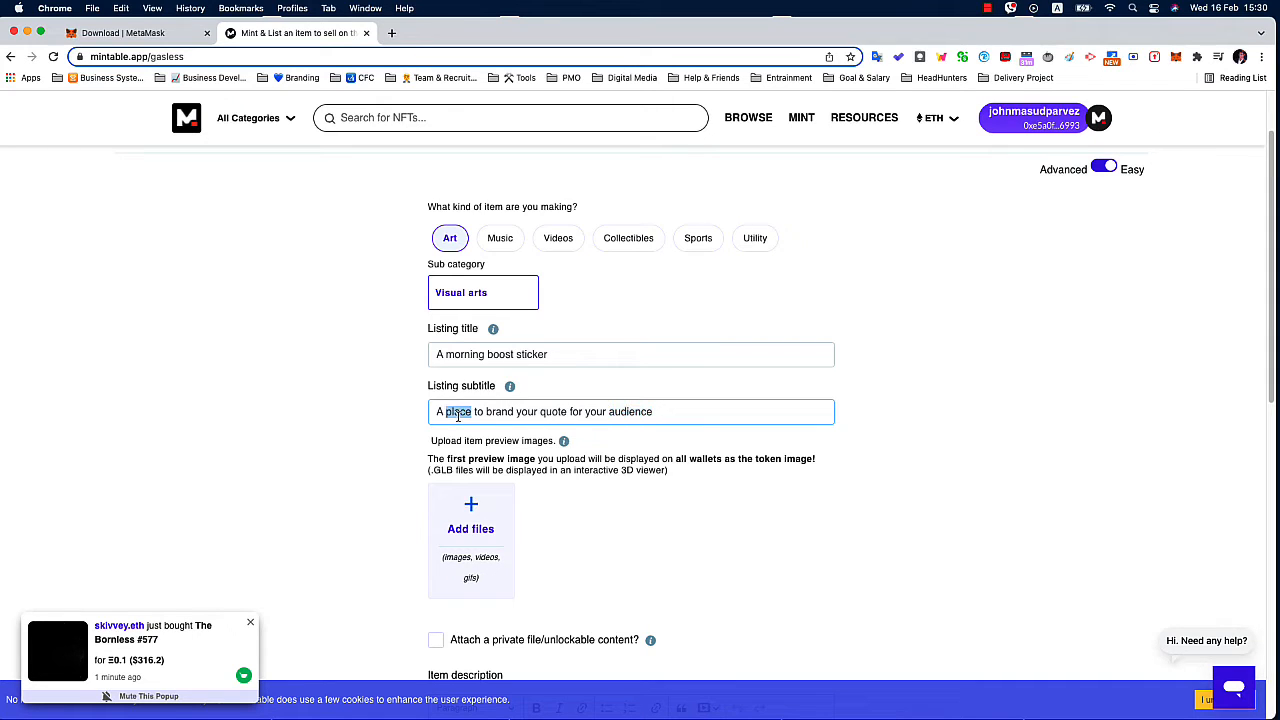
{"action": "type", "text": "template"}
Upload the "Quitting is not credit it's DISCREDIT" sticker image as the item's first preview image.
{"action": "scroll", "coordinate": [372, 479], "scroll_direction": "down", "scroll_amount": 2}
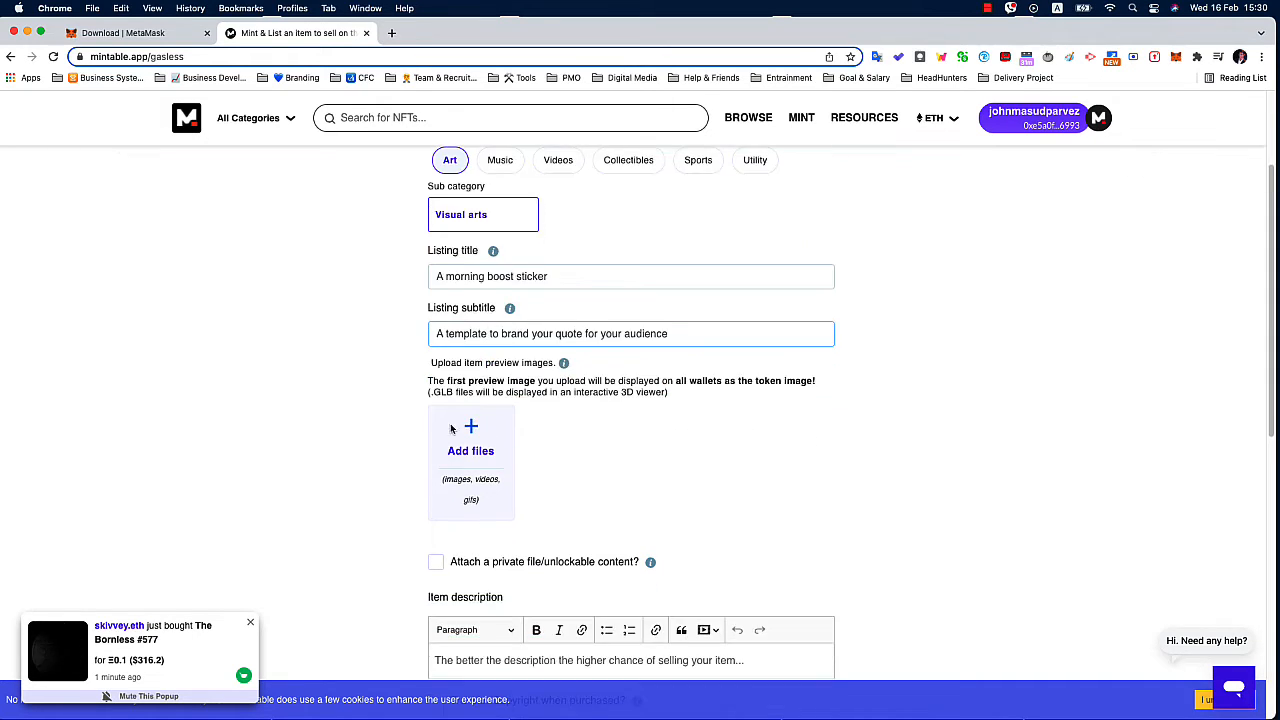
{"action": "left_click", "coordinate": [372, 479]}
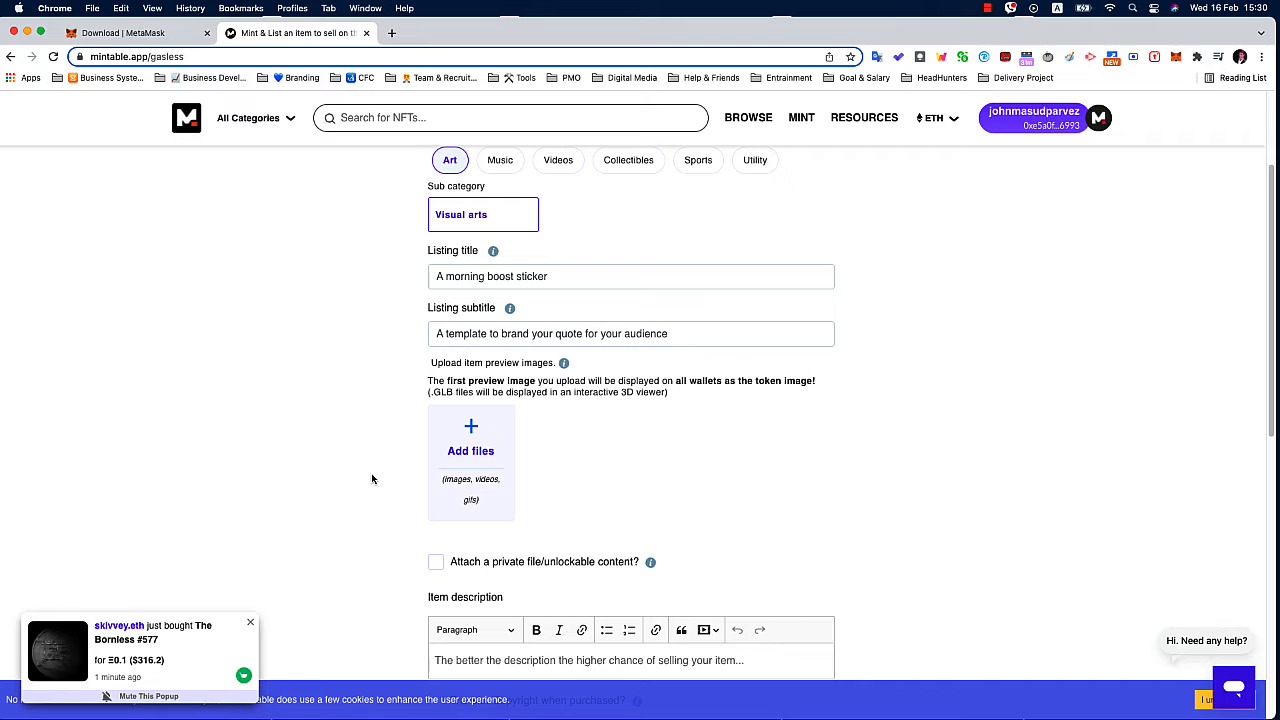
{"action": "left_click", "coordinate": [471, 452]}
{"action": "double_click", "coordinate": [530, 292]}
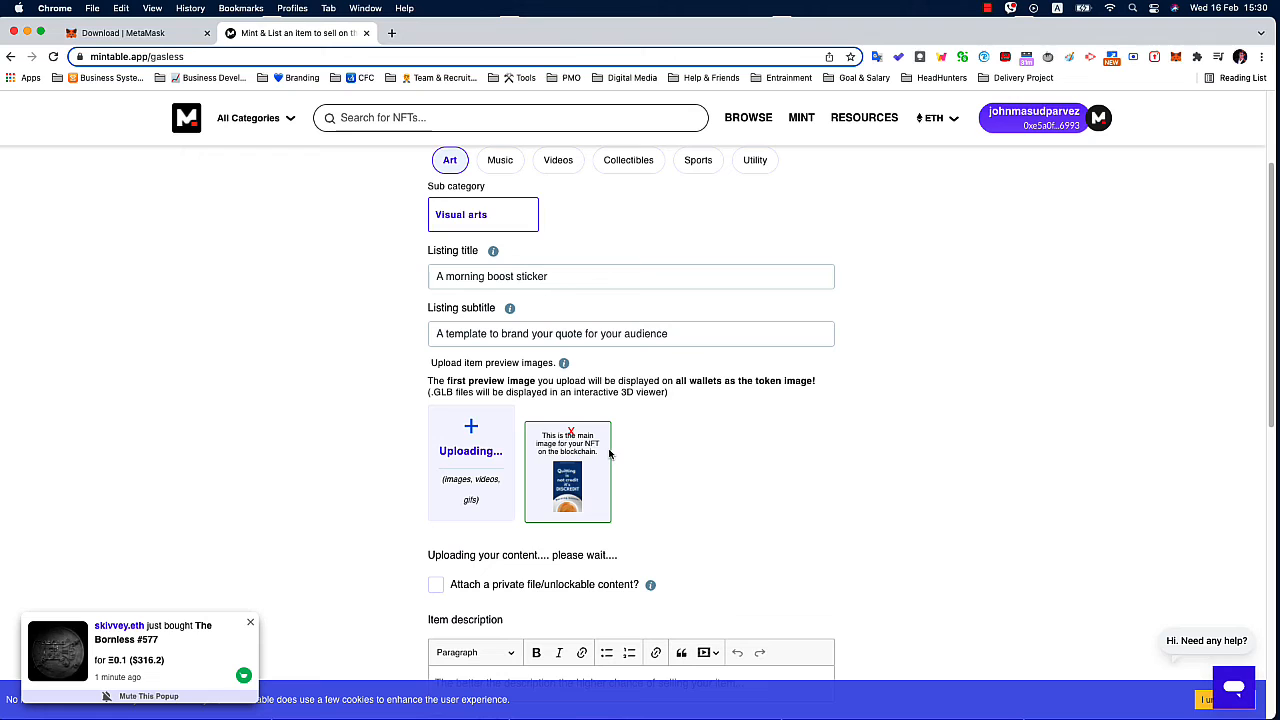
{"action": "scroll", "coordinate": [654, 455], "scroll_direction": "down", "scroll_amount": 1}
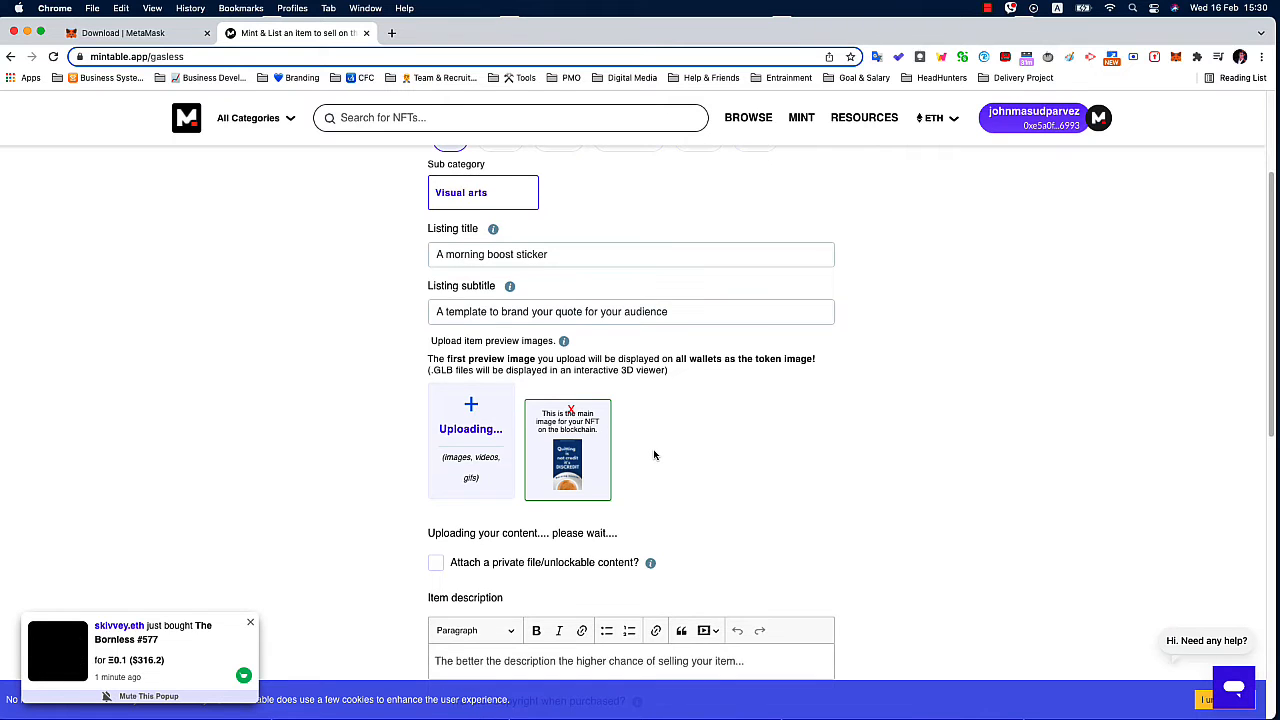
{"action": "scroll", "coordinate": [654, 455], "scroll_direction": "down", "scroll_amount": 3}
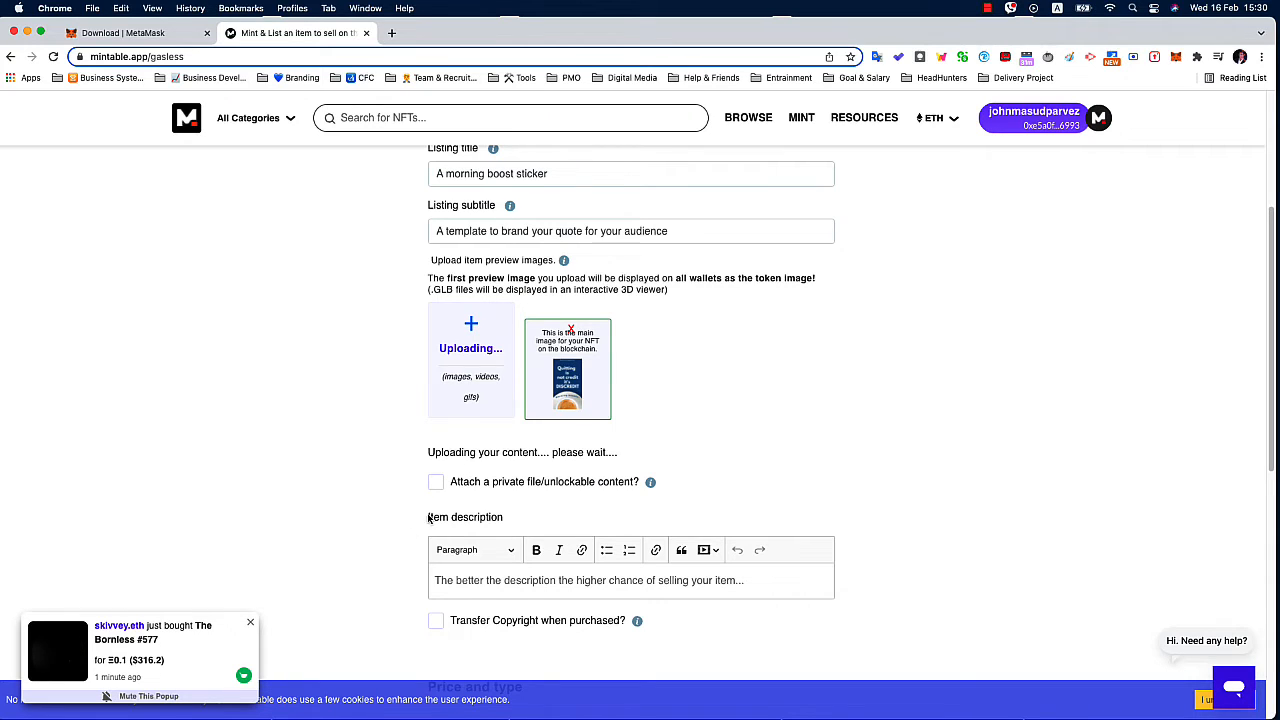
Enable unlockable content for the item and upload "Green Morning Coffee Instagram Story (3).png" as its private file.
{"action": "left_click", "coordinate": [250, 625]}
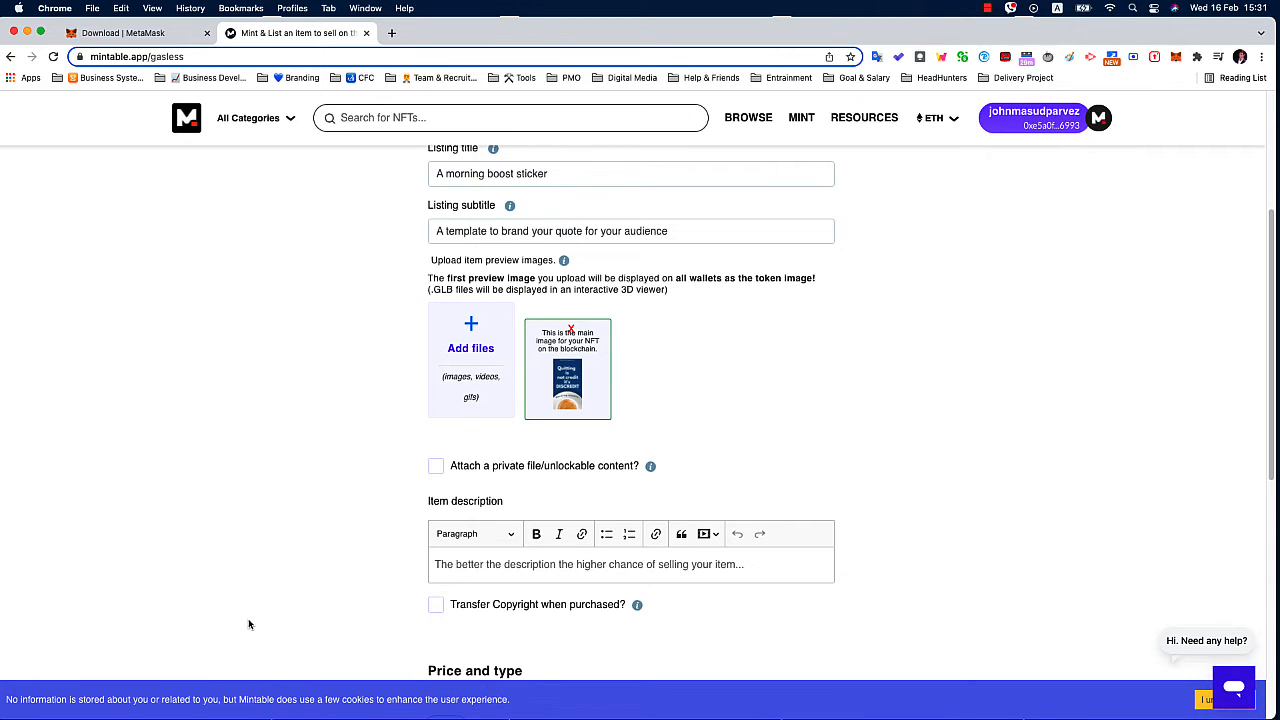
{"action": "scroll", "coordinate": [465, 524], "scroll_direction": "down", "scroll_amount": 1}
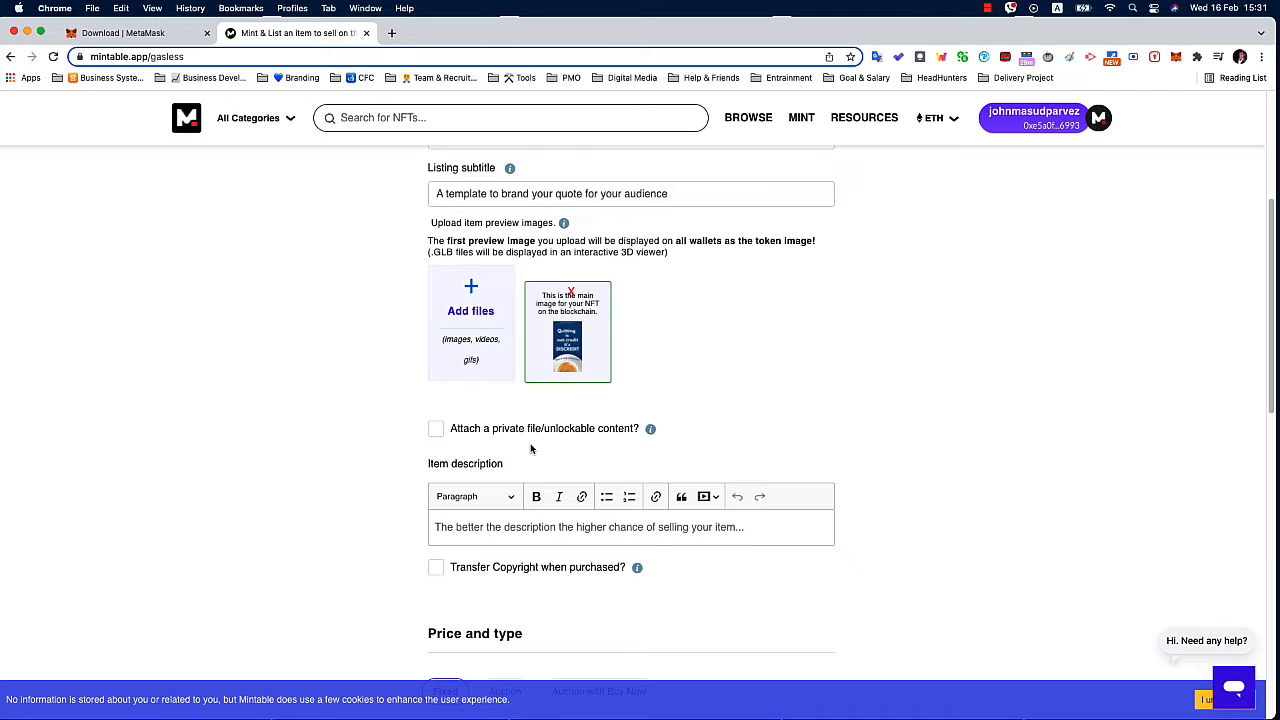
{"action": "left_click", "coordinate": [435, 436]}
{"action": "scroll", "coordinate": [436, 437], "scroll_direction": "down", "scroll_amount": 4}
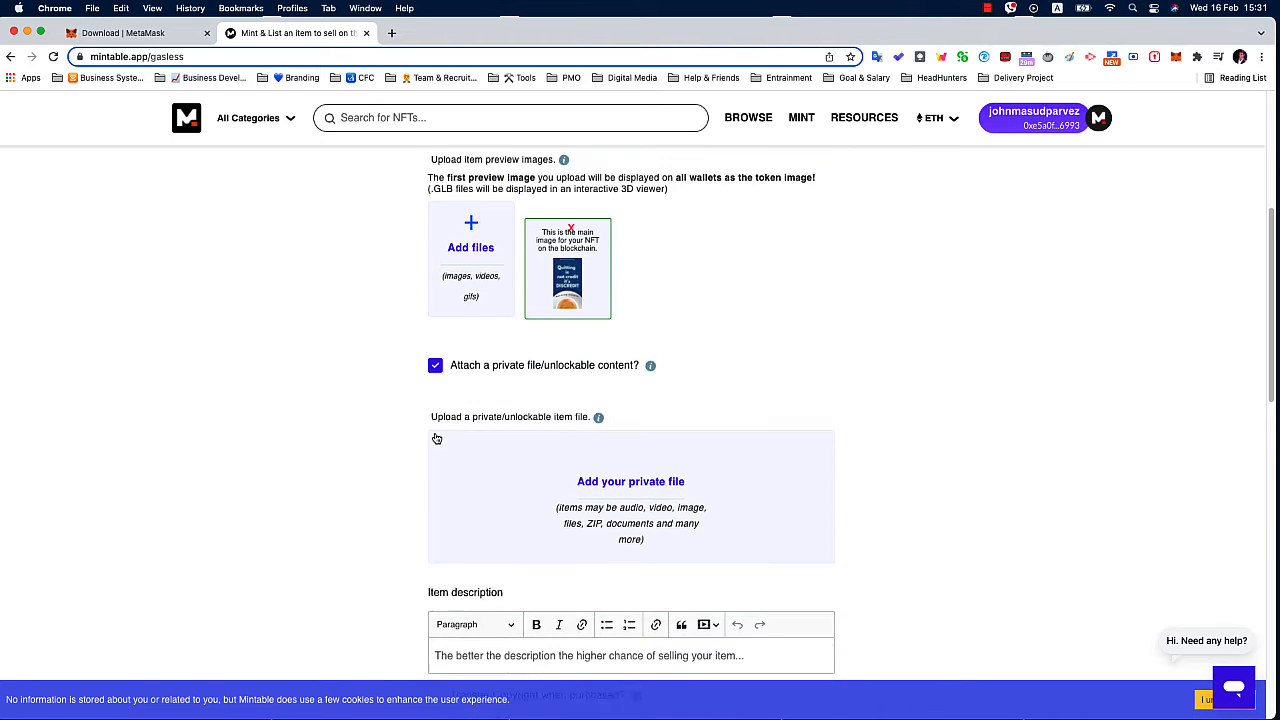
{"action": "left_click", "coordinate": [627, 378]}
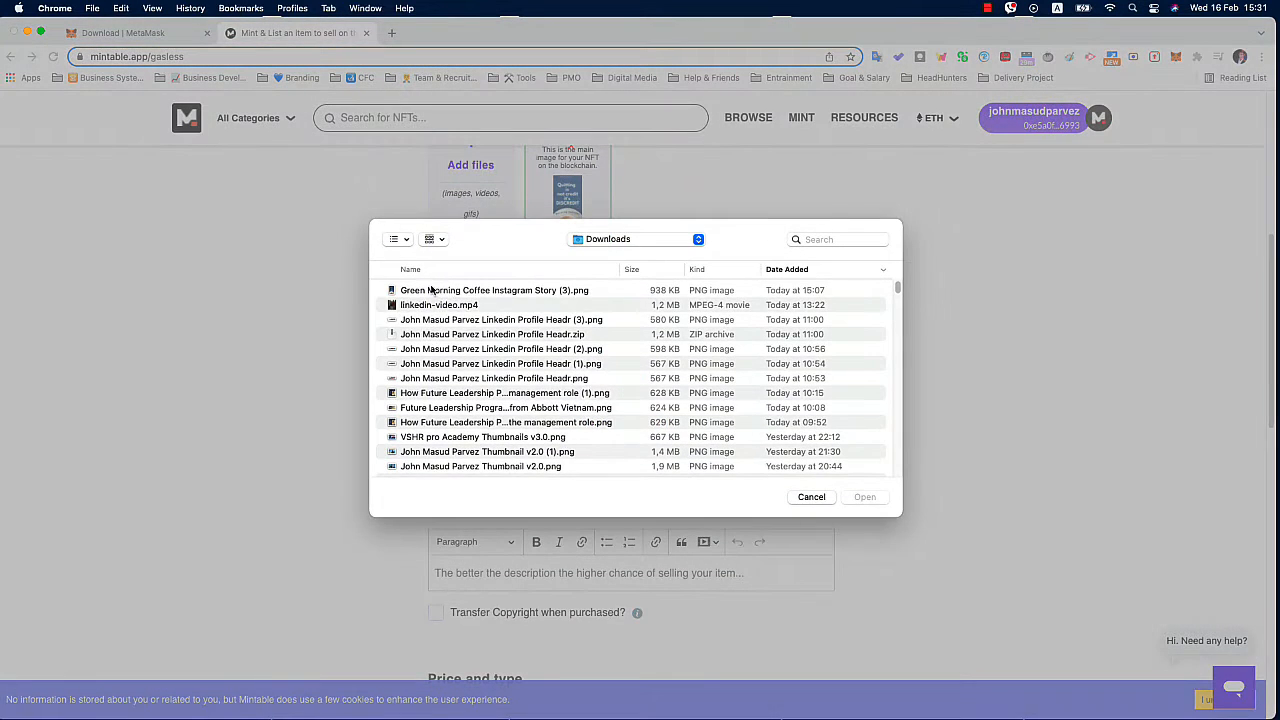
{"action": "double_click", "coordinate": [452, 290]}
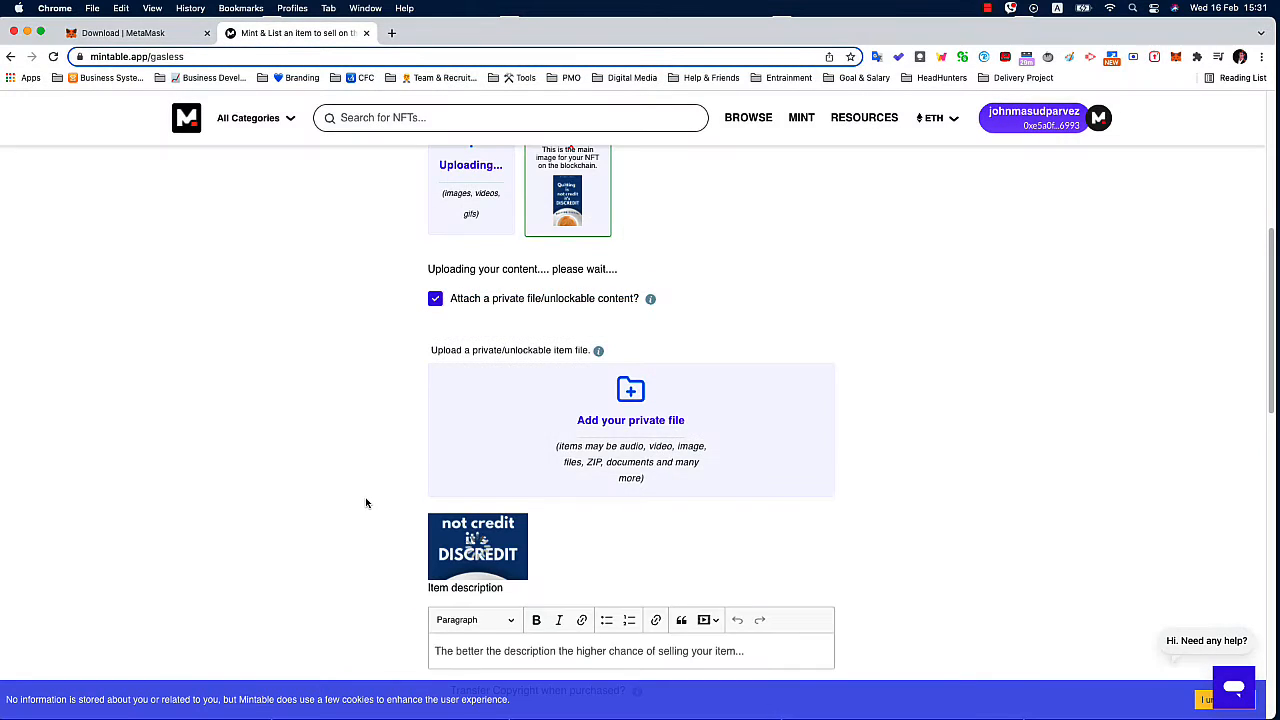
Begin the item description with "This a template for any micro influecer or professional to share their daily quotes for their audience".
{"action": "scroll", "coordinate": [366, 506], "scroll_direction": "down", "scroll_amount": 5}
{"action": "left_click", "coordinate": [473, 422]}
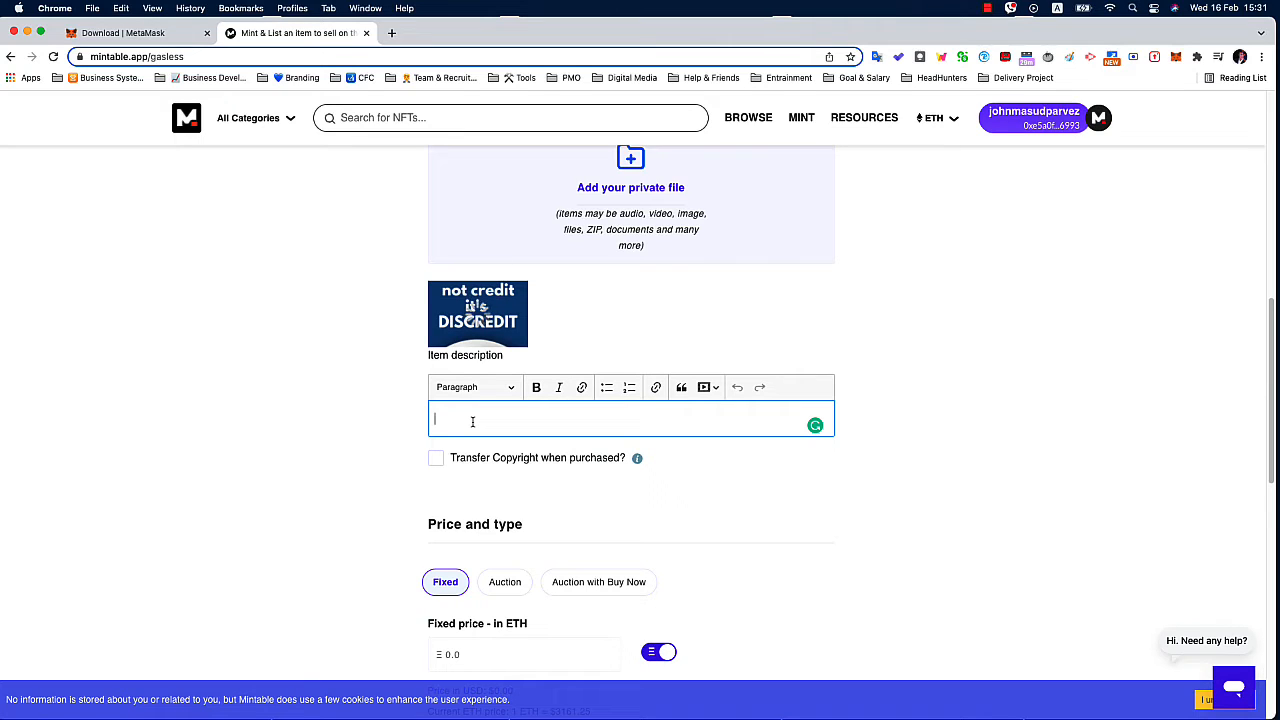
{"action": "type", "text": "This a template for"}
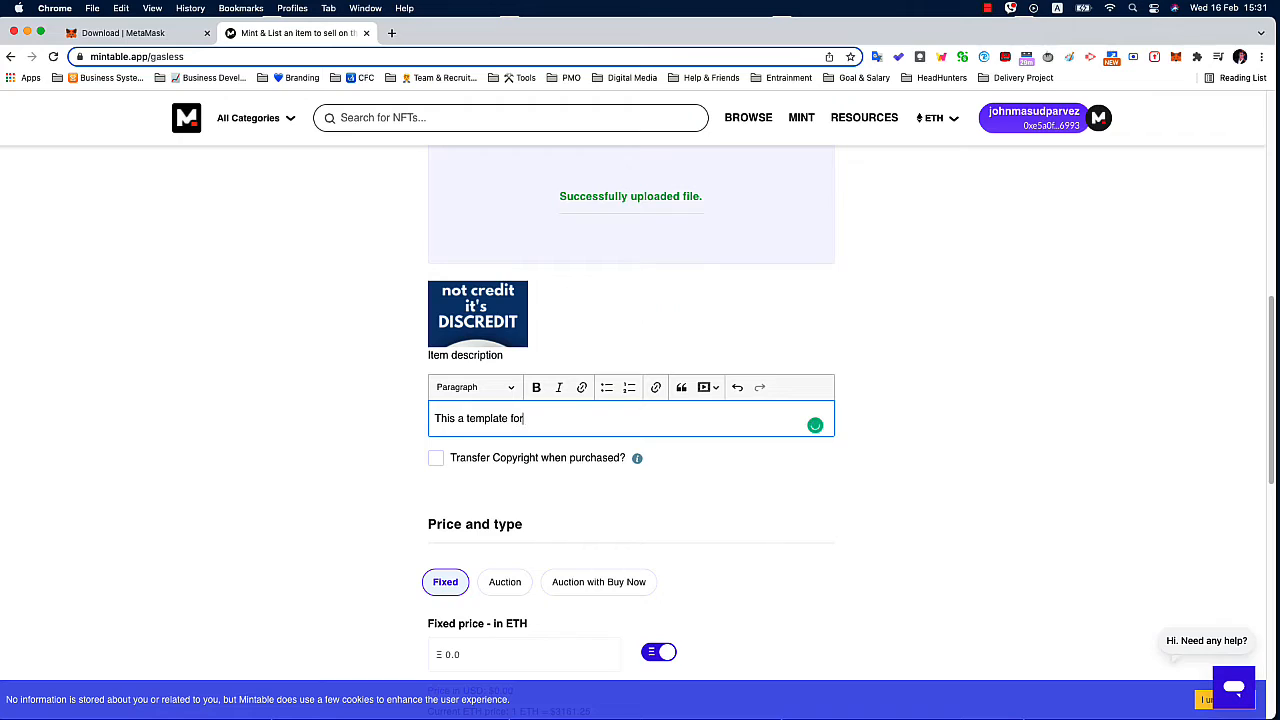
{"action": "type", "text": " any micro"}
{"action": "type", "text": " influen"}
{"action": "type", "text": "er or profess"}
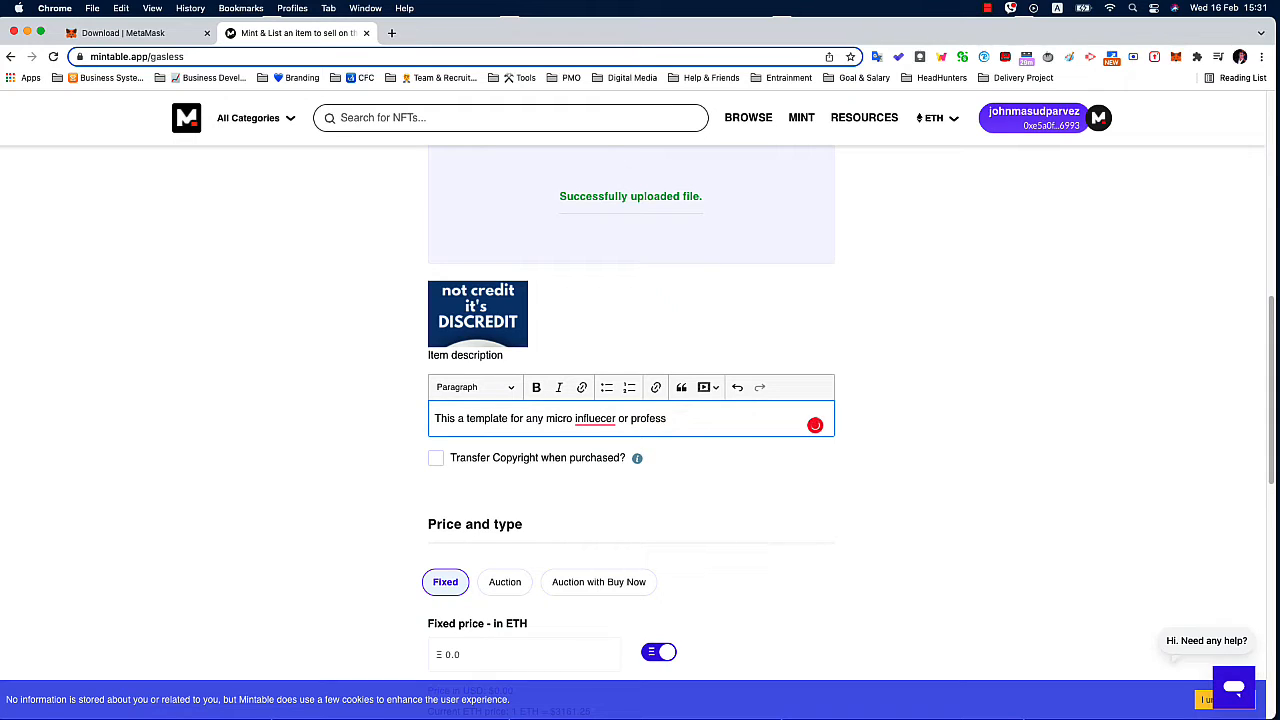
{"action": "type", "text": "ional to share their daily quotes for their adueicne"}
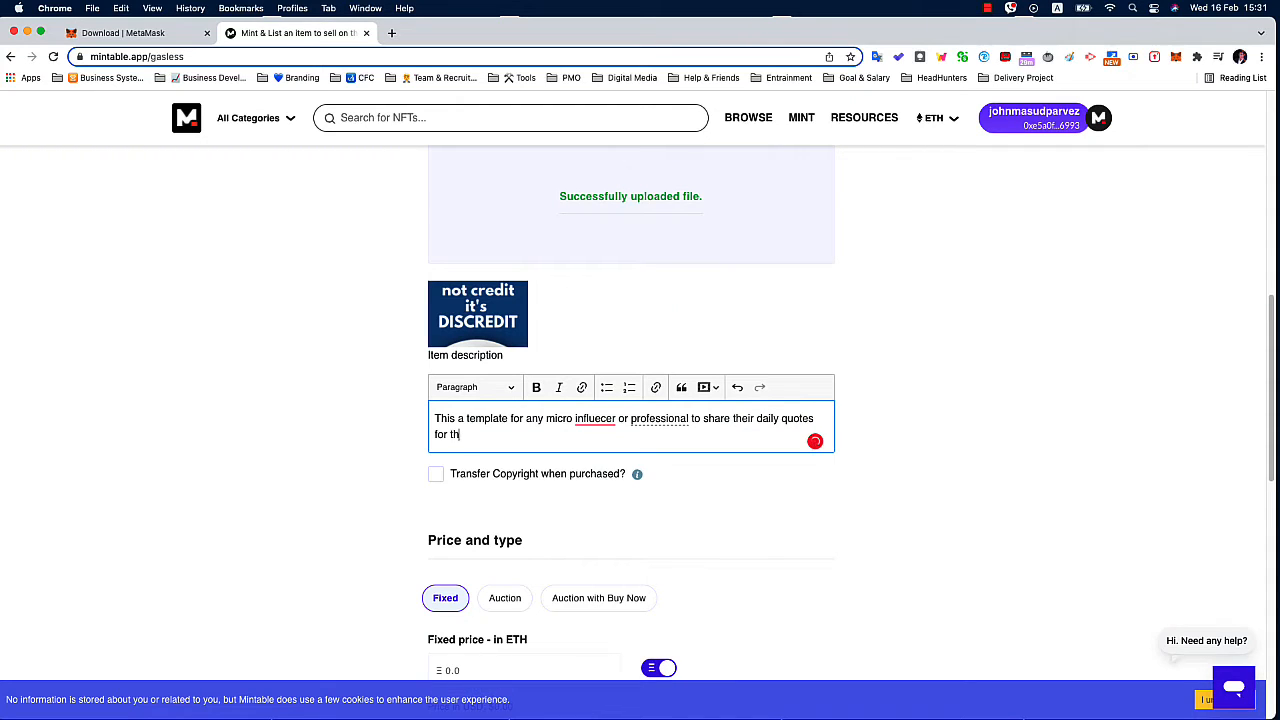
{"action": "key", "text": "BackSpace"}
{"action": "key", "text": "BackSpace"}
{"action": "key", "text": "BackSpace"}
{"action": "key", "text": "BackSpace"}
{"action": "type", "text": "udience "}
{"action": "type", "text": "to boost th"}
End the item description with "to provide values to their audience" and correct the misspelled word to "influencer".
{"action": "key", "text": "BackSpace"}
{"action": "key", "text": "BackSpace"}
{"action": "key", "text": "BackSpace"}
{"action": "key", "text": "BackSpace"}
{"action": "type", "text": "provide values to their ad"}
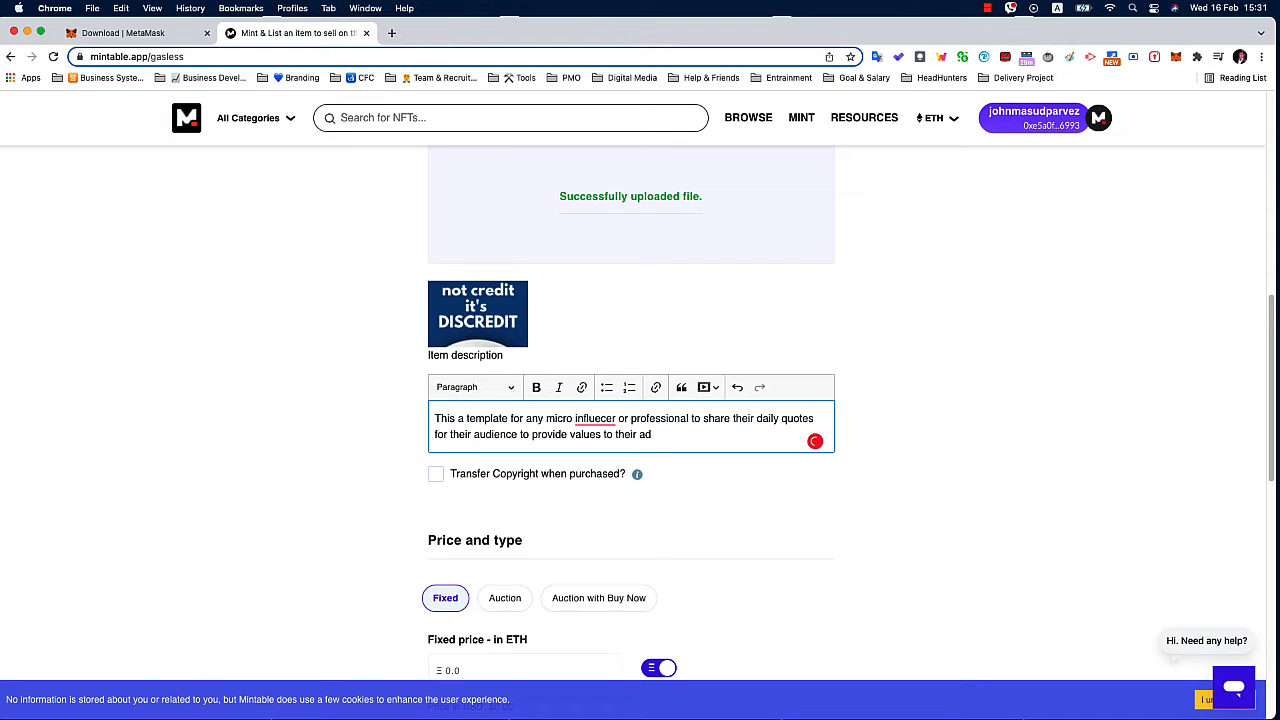
{"action": "type", "text": "uudience"}
{"action": "left_click", "coordinate": [594, 420]}
{"action": "left_click", "coordinate": [600, 438]}
Turn on the transfer of copyright when the item is purchased.
{"action": "scroll", "coordinate": [516, 424], "scroll_direction": "down", "scroll_amount": 1}
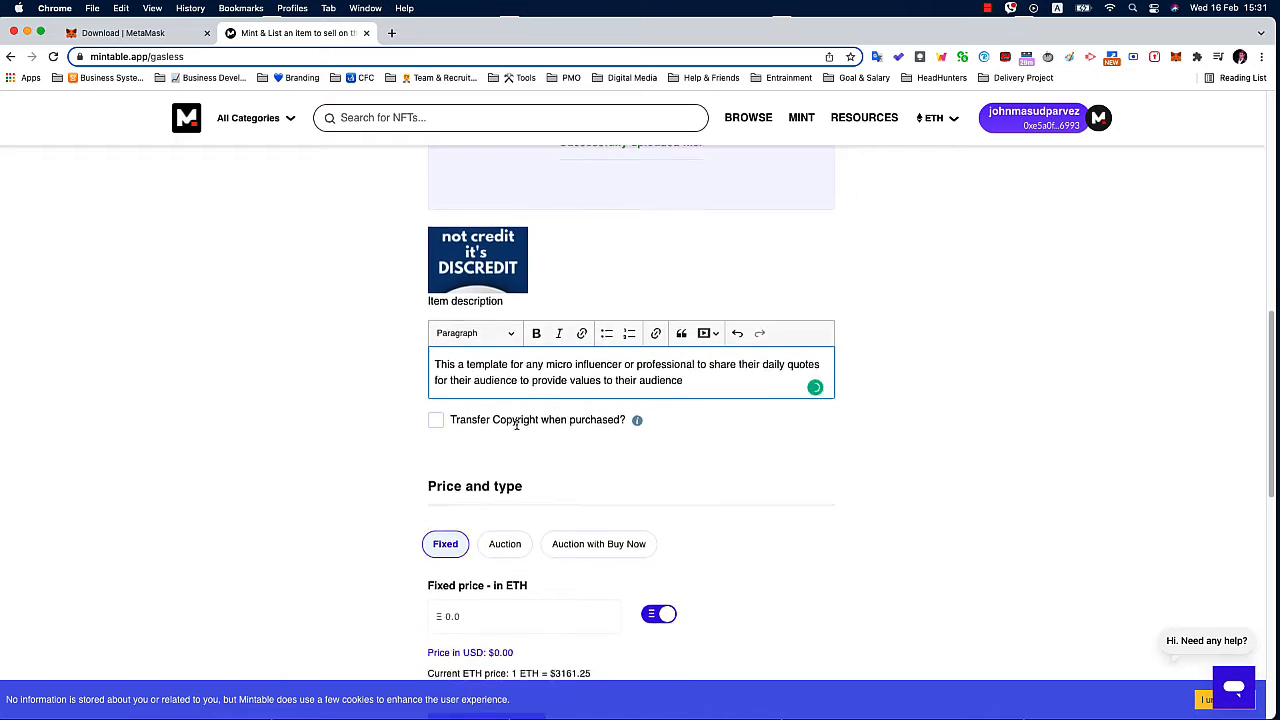
{"action": "scroll", "coordinate": [516, 424], "scroll_direction": "down", "scroll_amount": 2}
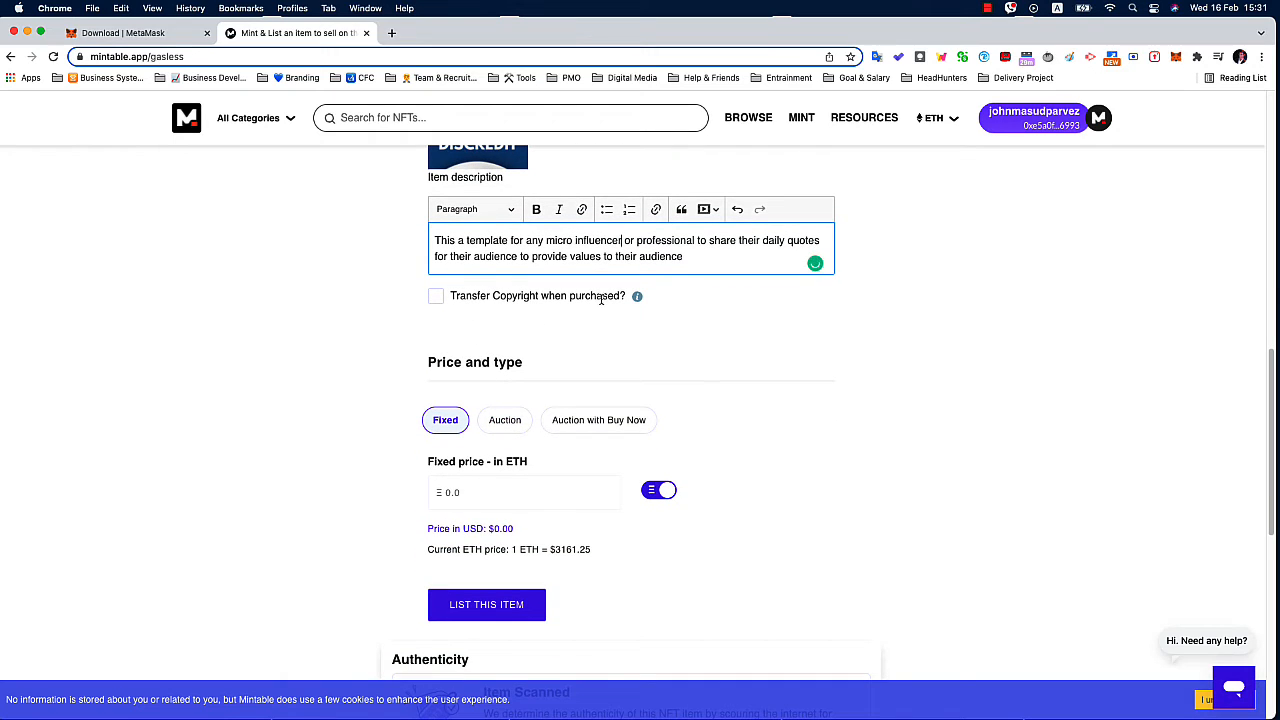
{"action": "left_click", "coordinate": [436, 298]}
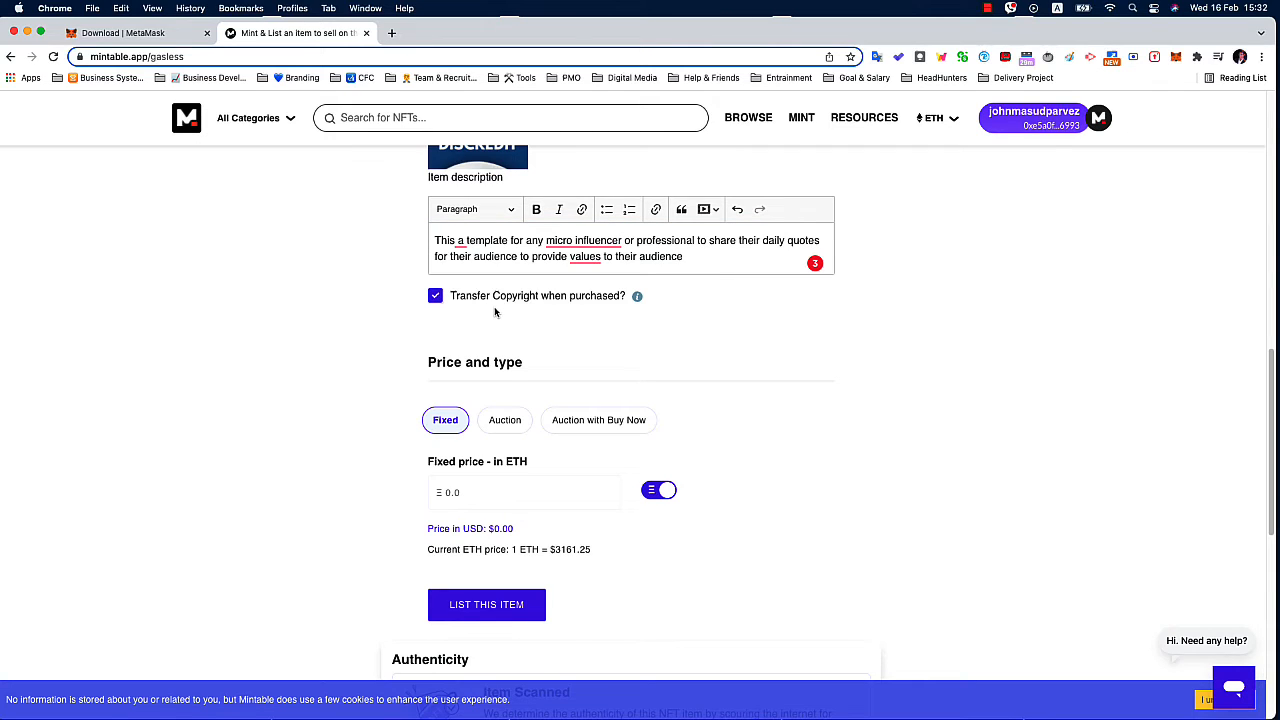
Correct the item description's wording to "micro-influencer" and "value", and turn off the copyright transfer on purchase.
{"action": "left_click", "coordinate": [600, 241]}
{"action": "left_click", "coordinate": [605, 272]}
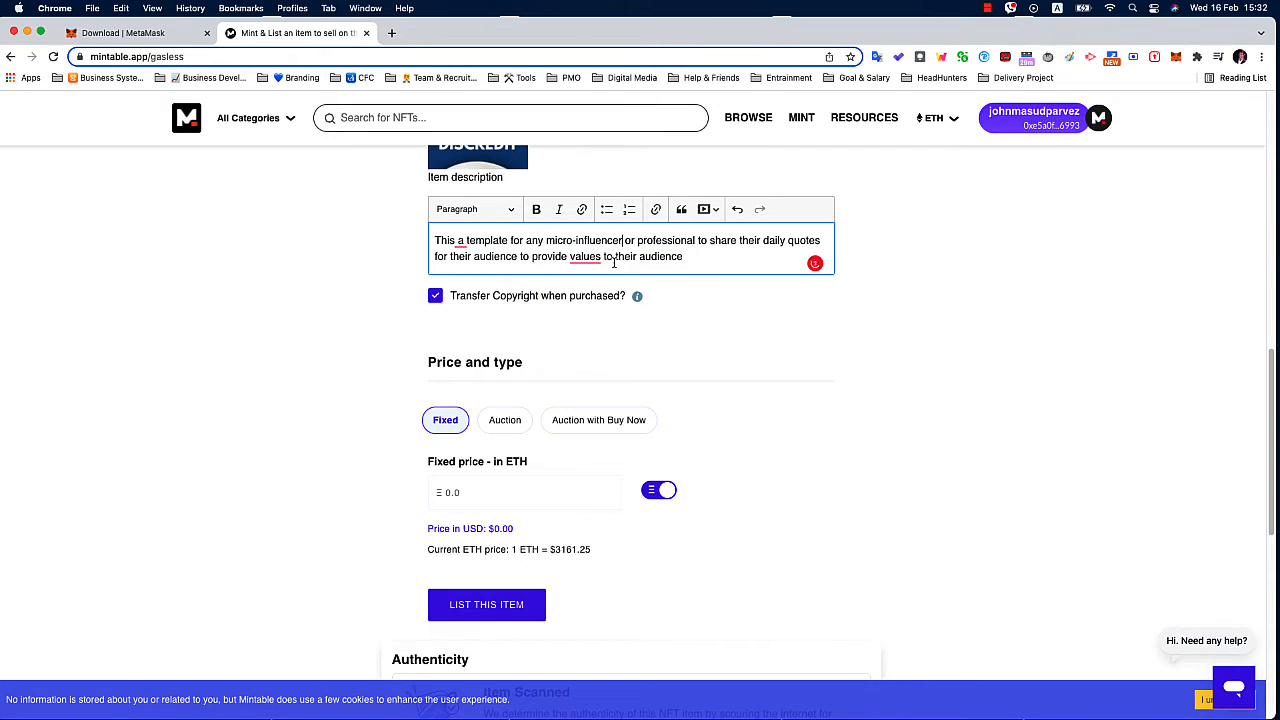
{"action": "left_click", "coordinate": [588, 258]}
{"action": "left_click", "coordinate": [590, 290]}
{"action": "left_click", "coordinate": [437, 299]}
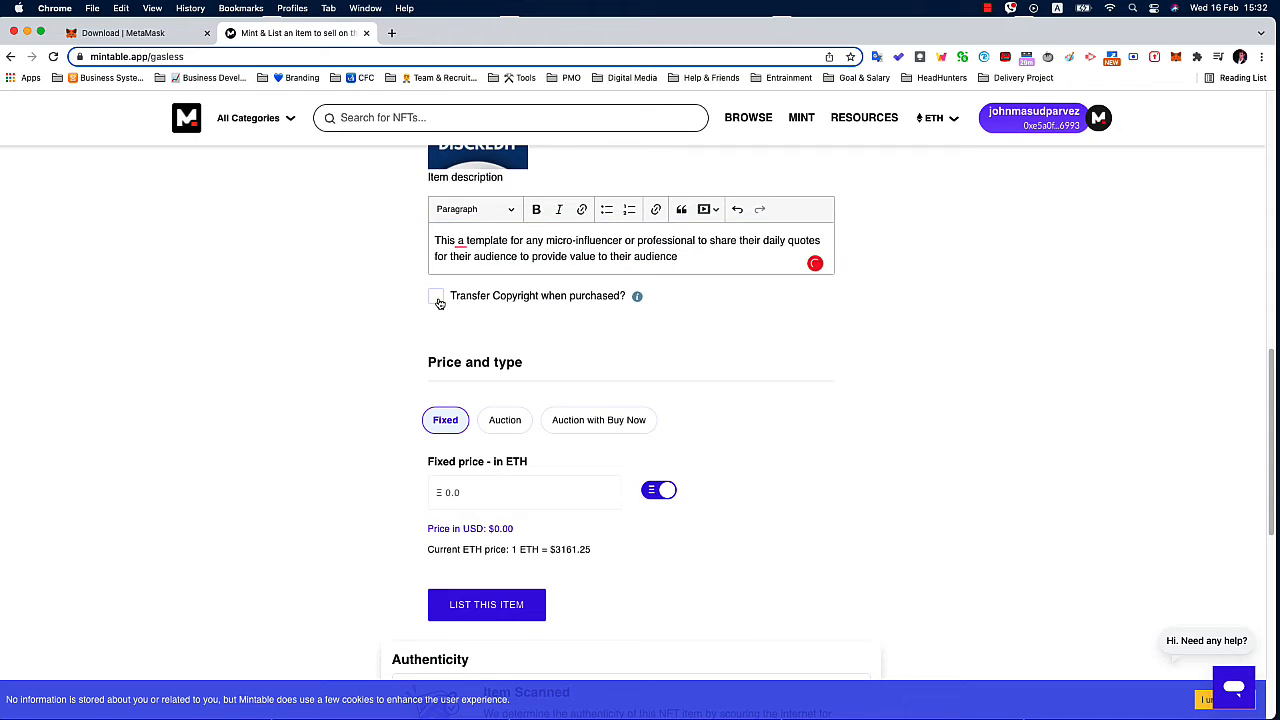
Set the listing's fixed price to .005 ETH.
{"action": "scroll", "coordinate": [438, 302], "scroll_direction": "down", "scroll_amount": 2}
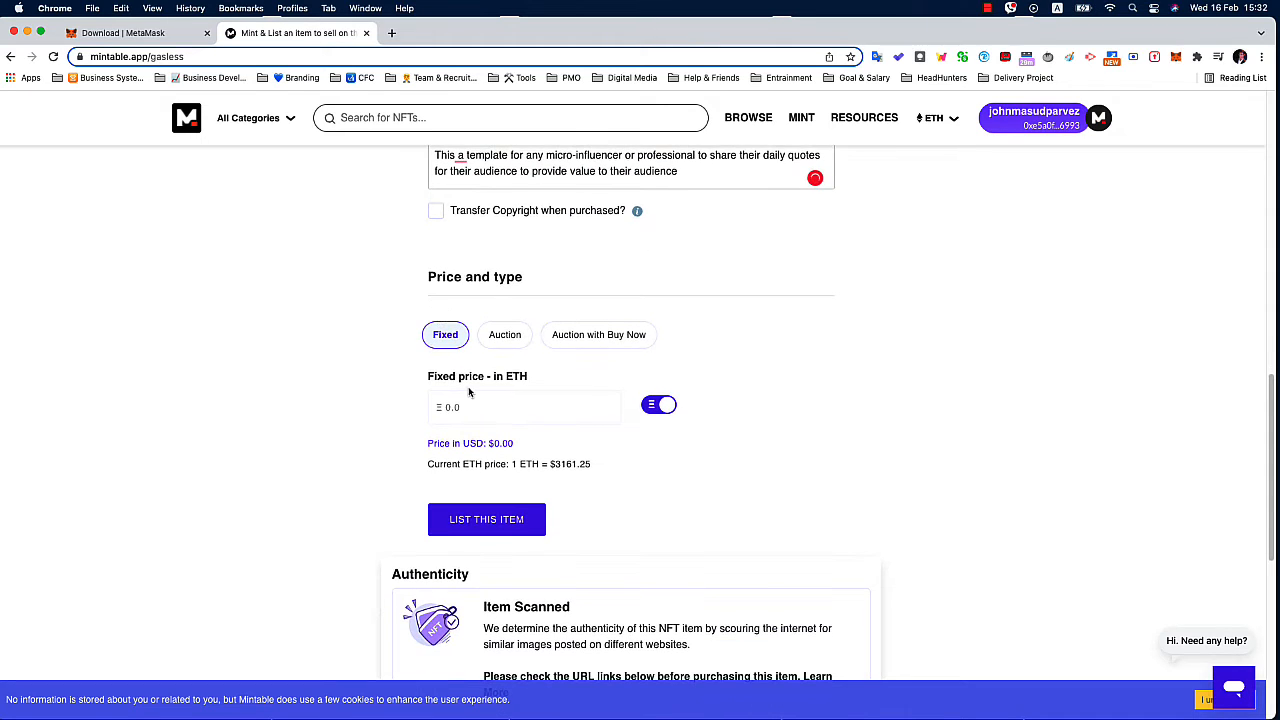
{"action": "scroll", "coordinate": [469, 392], "scroll_direction": "down", "scroll_amount": 1}
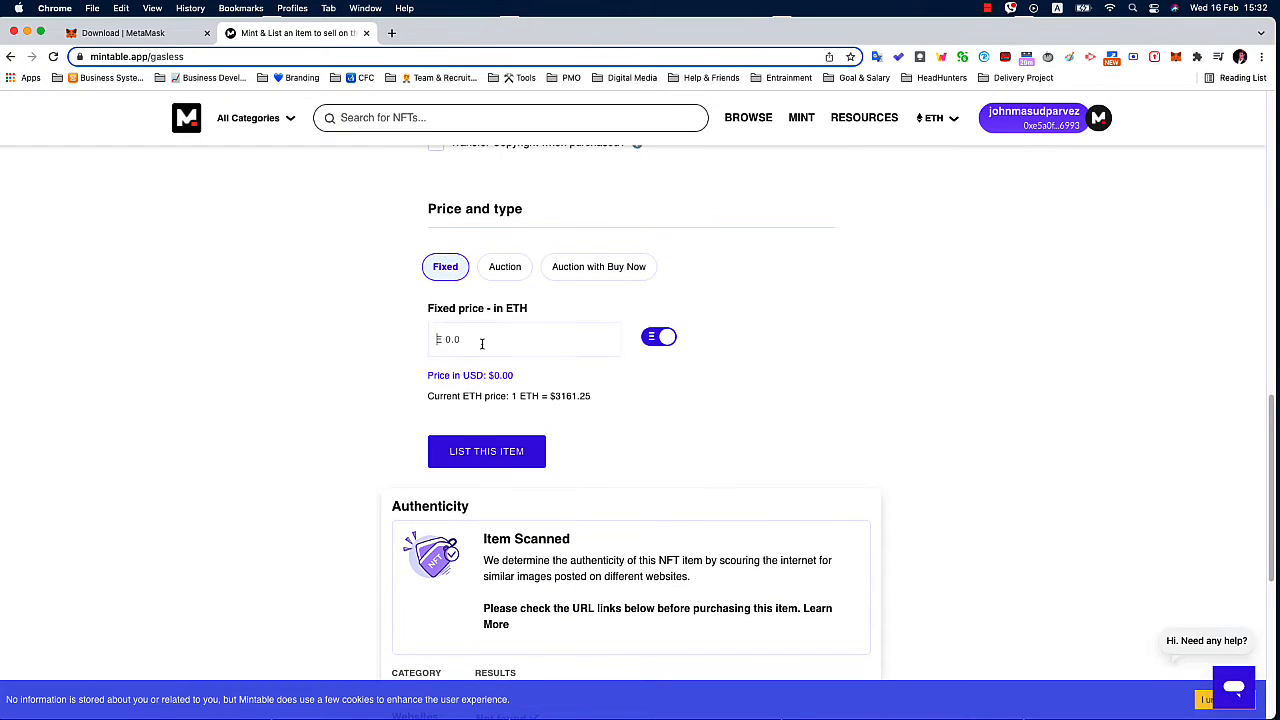
{"action": "left_click", "coordinate": [481, 343]}
{"action": "type", "text": "10"}
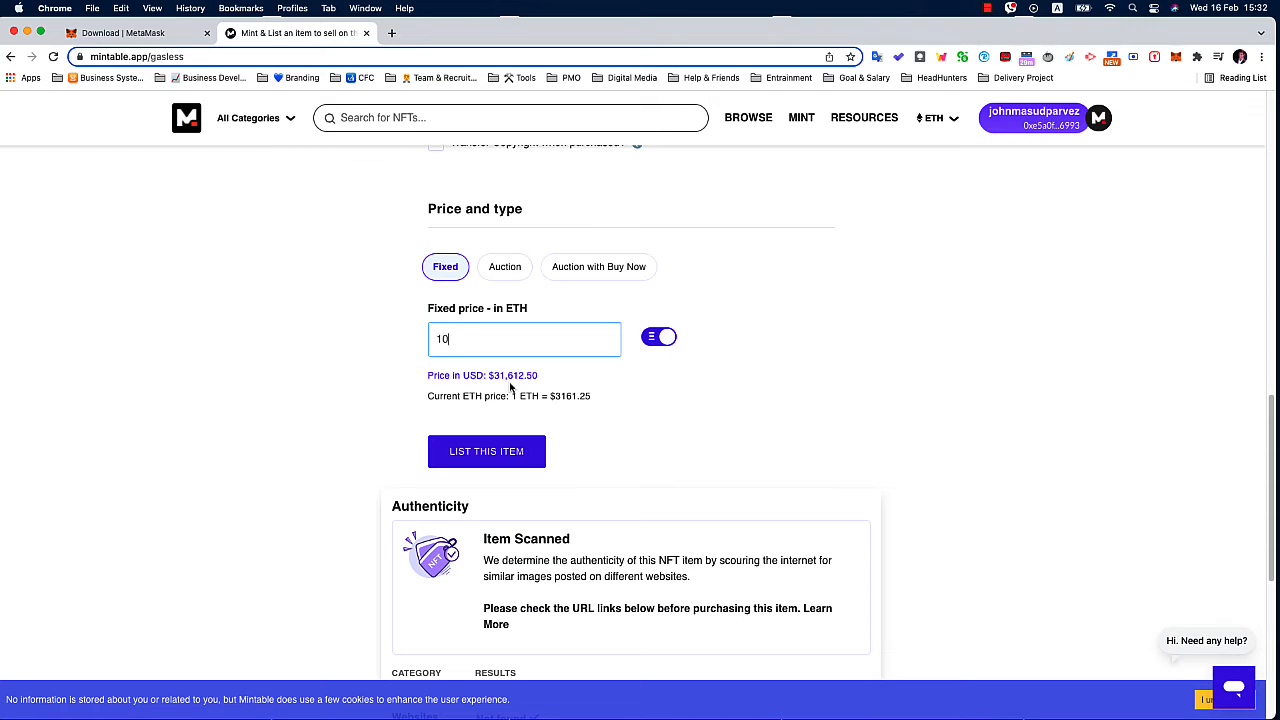
{"action": "key", "text": "BackSpace"}
{"action": "key", "text": "BackSpace"}
{"action": "type", "text": ".05"}
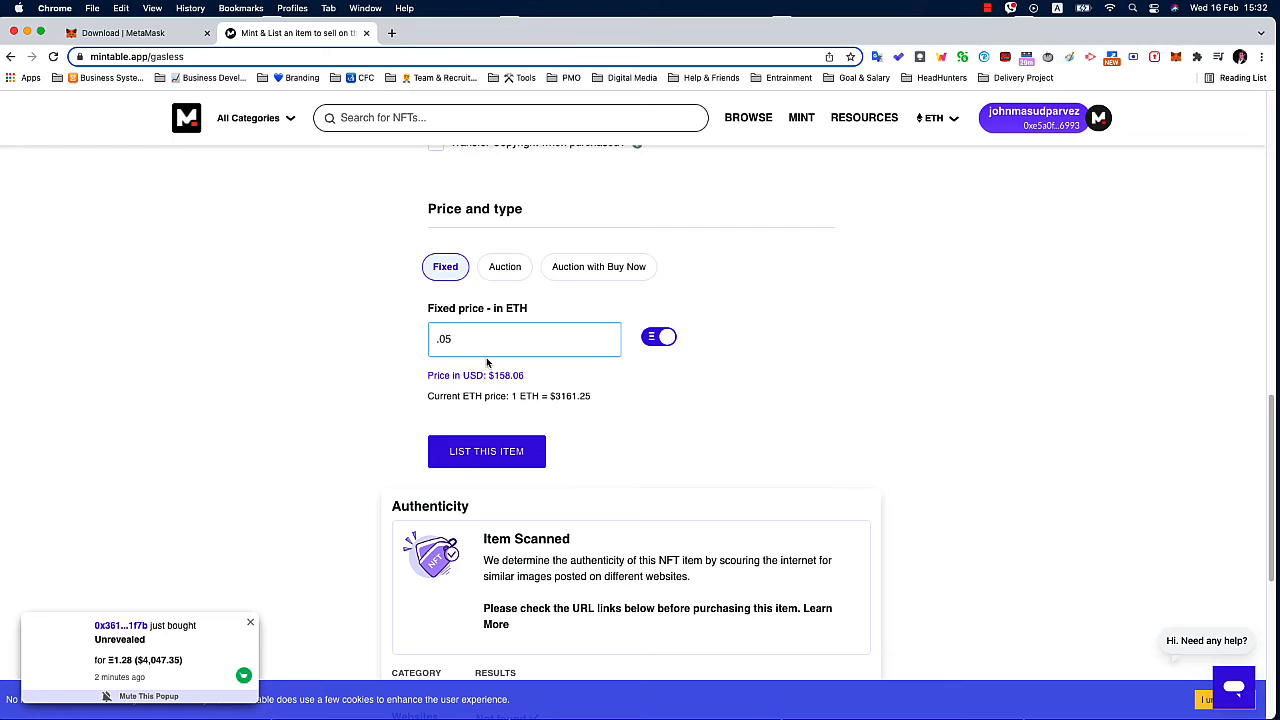
{"action": "key", "text": "BackSpace"}
{"action": "type", "text": "05"}
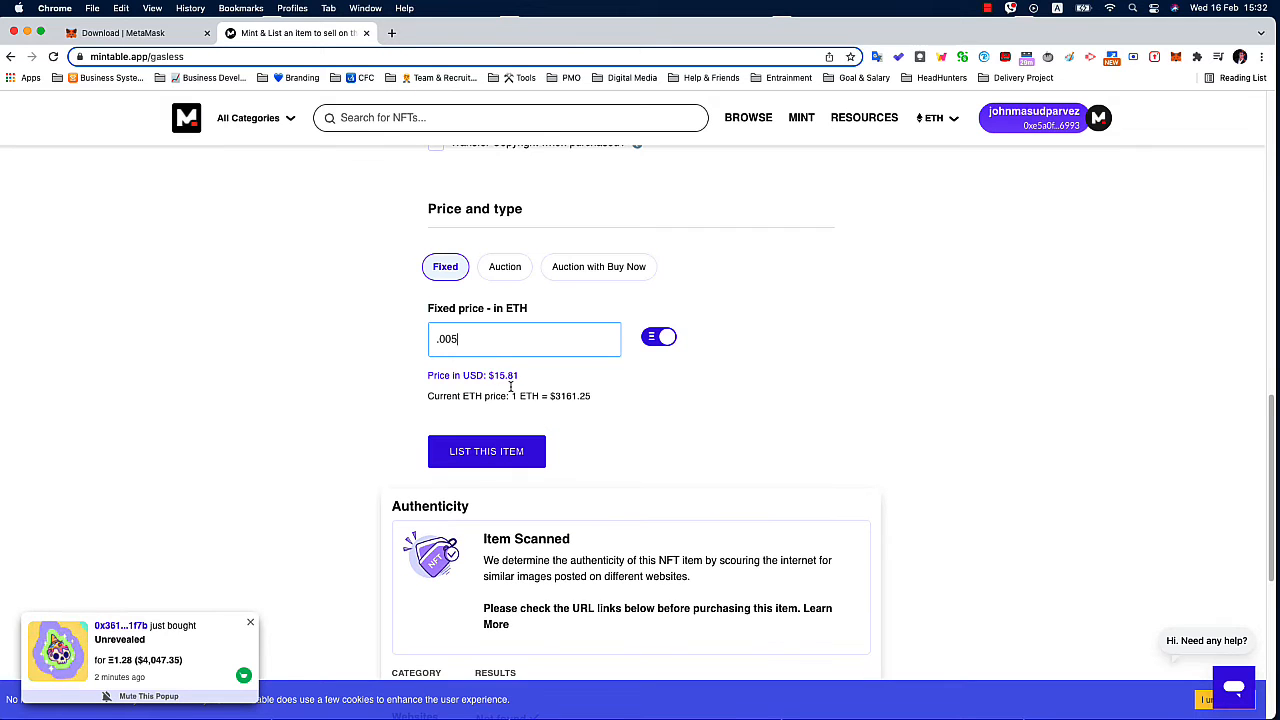
{"action": "left_click", "coordinate": [307, 449]}
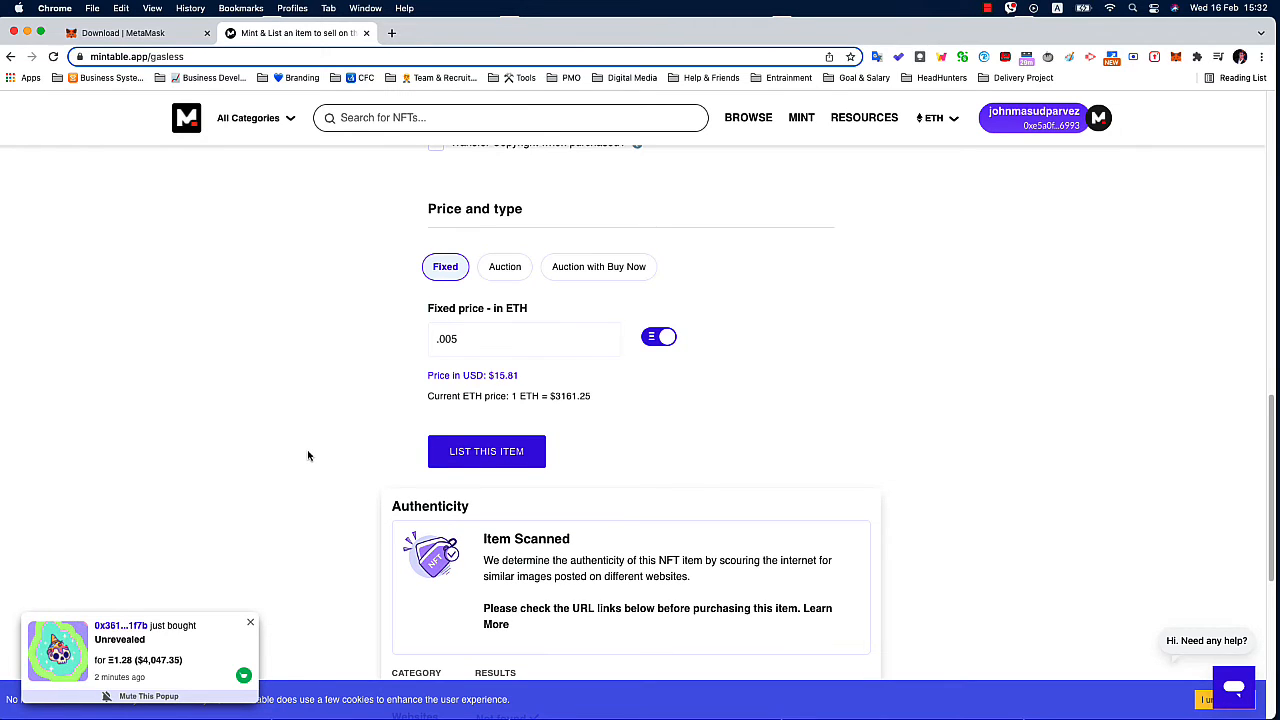
Review the item's authenticity scan results and the description and price entered for the listing.
{"action": "scroll", "coordinate": [307, 449], "scroll_direction": "down", "scroll_amount": 4}
{"action": "scroll", "coordinate": [307, 455], "scroll_direction": "down", "scroll_amount": 2}
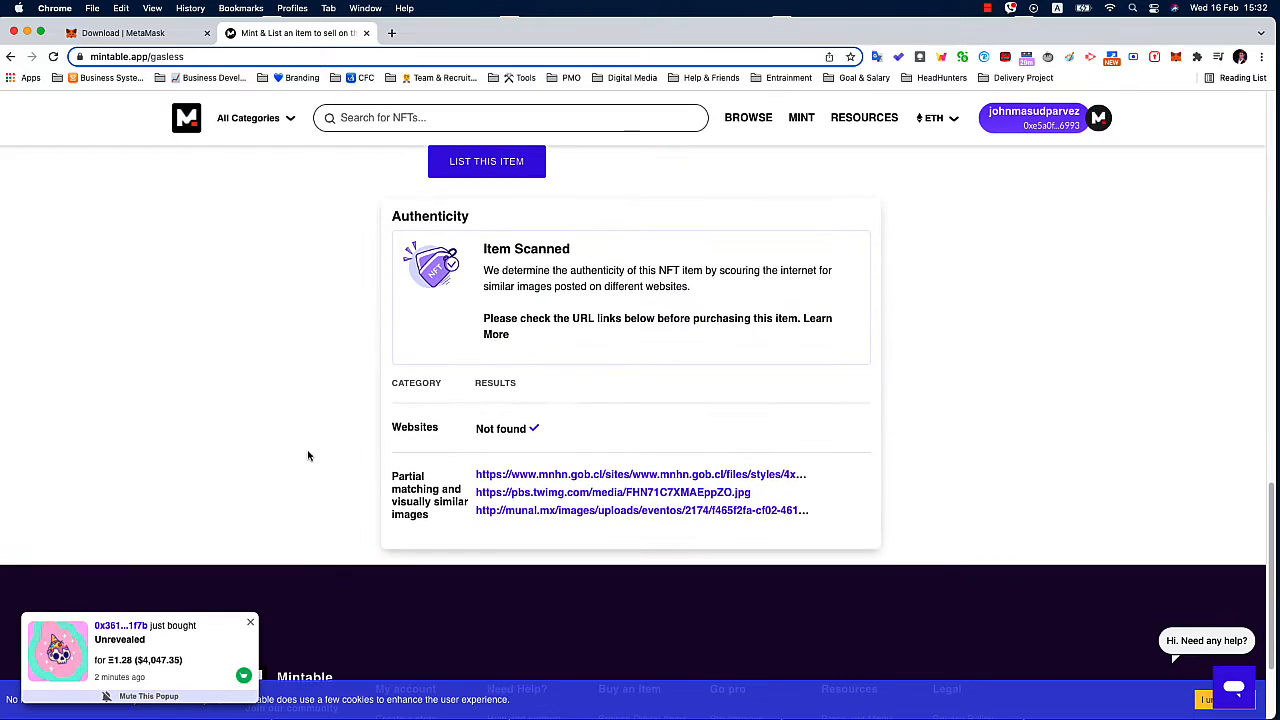
{"action": "scroll", "coordinate": [307, 455], "scroll_direction": "up", "scroll_amount": 1}
{"action": "scroll", "coordinate": [307, 455], "scroll_direction": "up", "scroll_amount": 3}
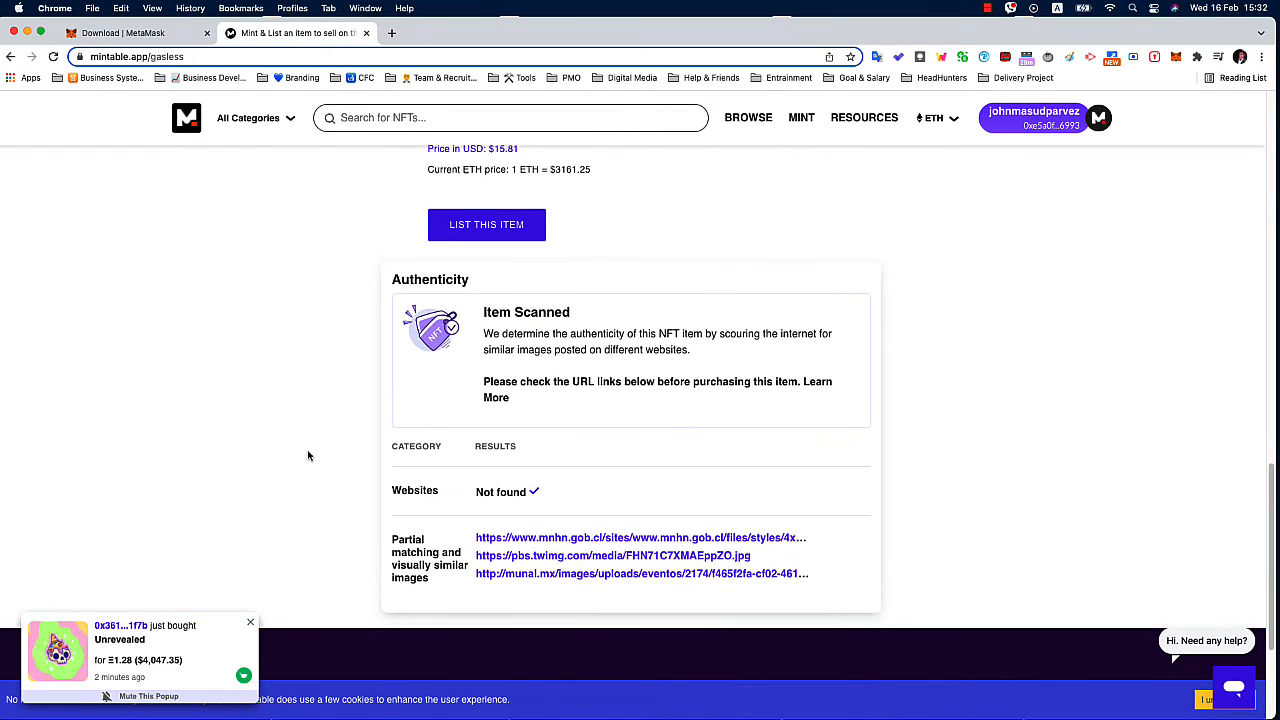
{"action": "scroll", "coordinate": [307, 455], "scroll_direction": "up", "scroll_amount": 5}
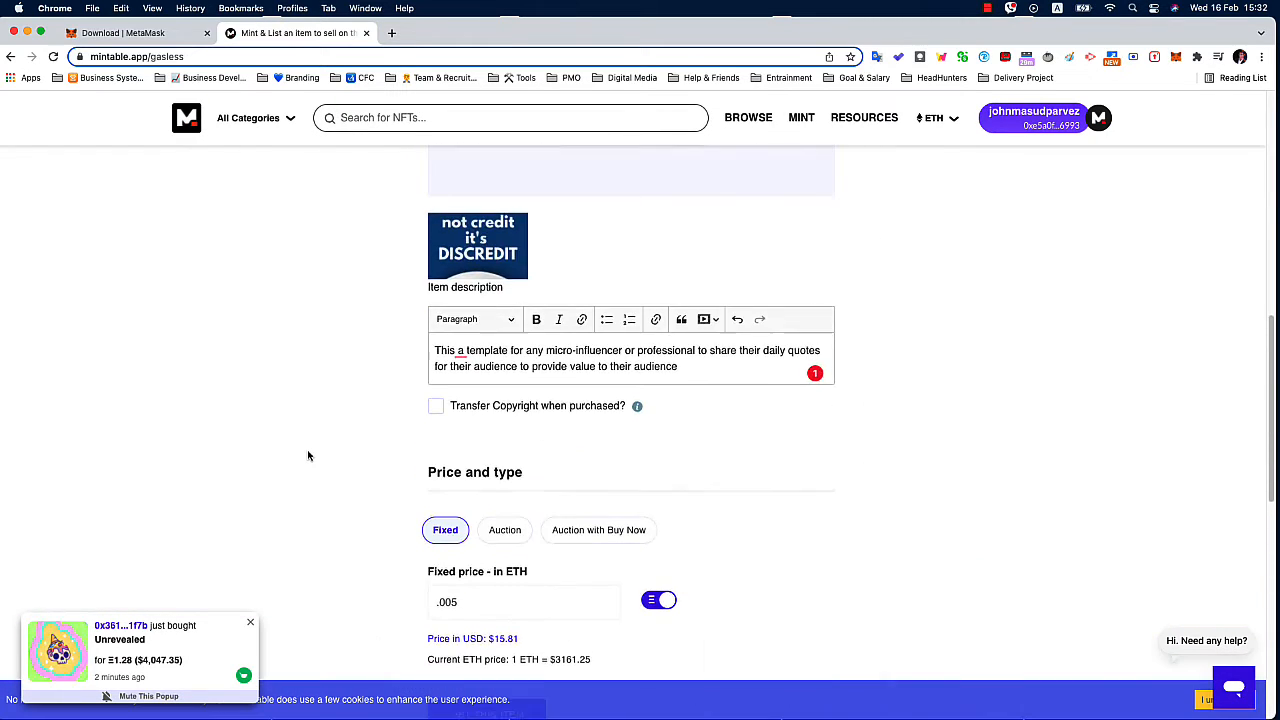
{"action": "scroll", "coordinate": [307, 455], "scroll_direction": "down", "scroll_amount": 2}
{"action": "scroll", "coordinate": [307, 455], "scroll_direction": "down", "scroll_amount": 1}
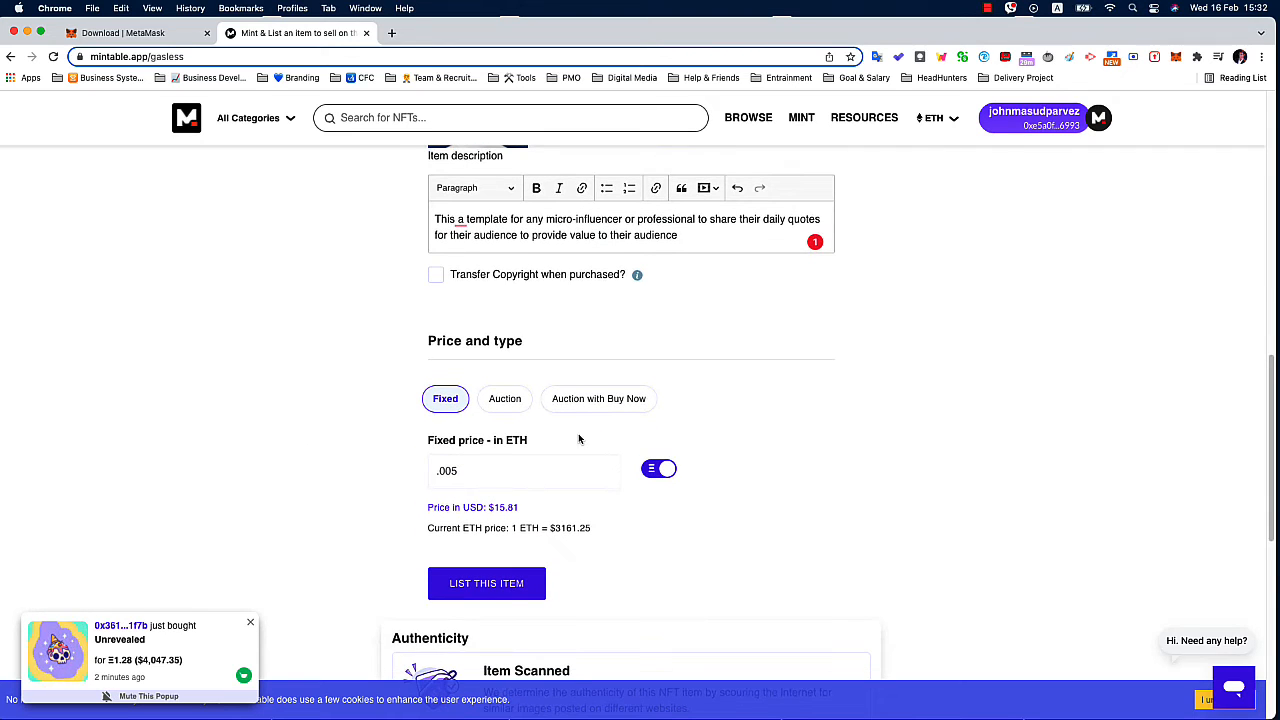
Try switching the fixed price's currency between ETH and USD, ending on ETH.
{"action": "scroll", "coordinate": [545, 465], "scroll_direction": "down", "scroll_amount": 1}
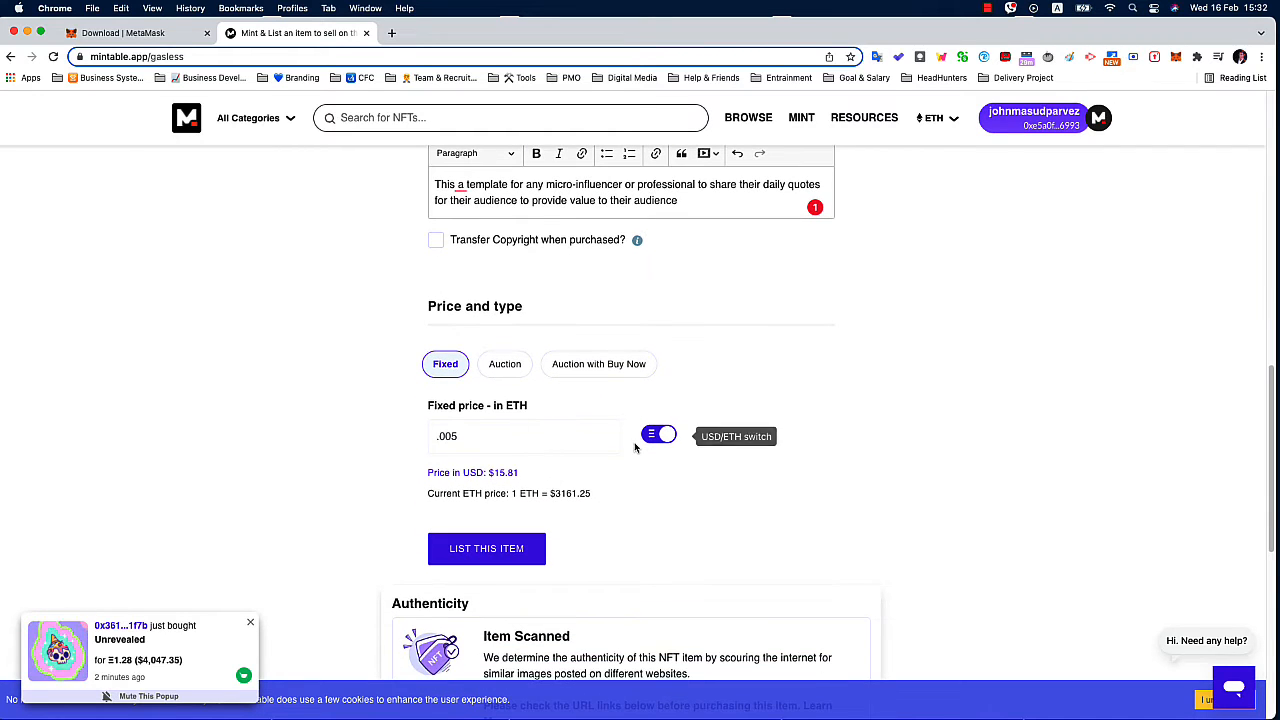
{"action": "left_click", "coordinate": [659, 437]}
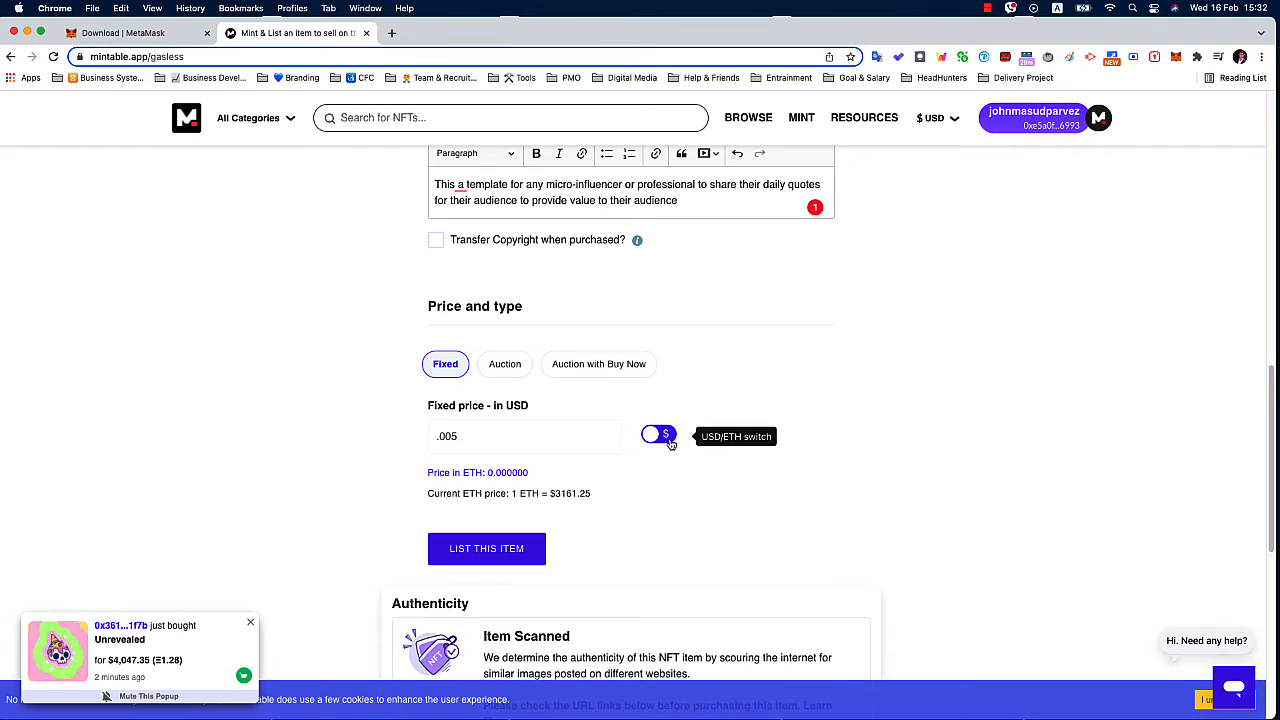
{"action": "left_click", "coordinate": [668, 438]}
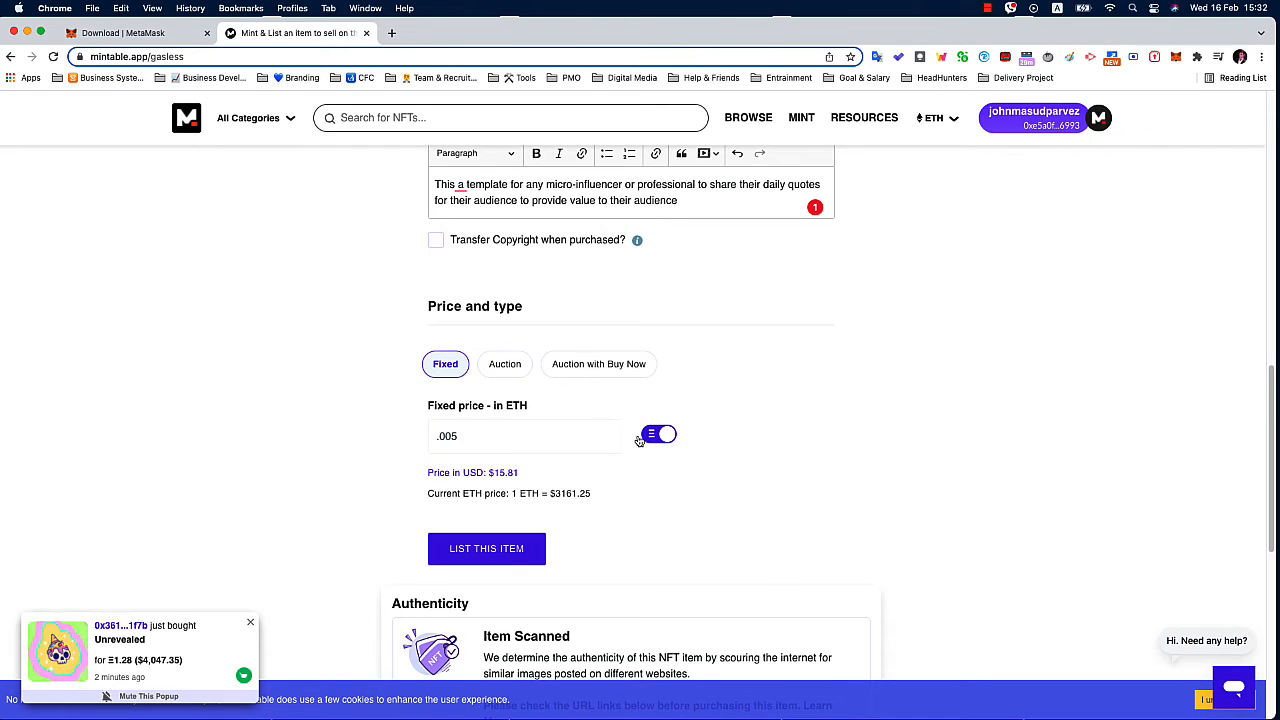
{"action": "left_click", "coordinate": [652, 437]}
{"action": "left_click", "coordinate": [655, 437]}
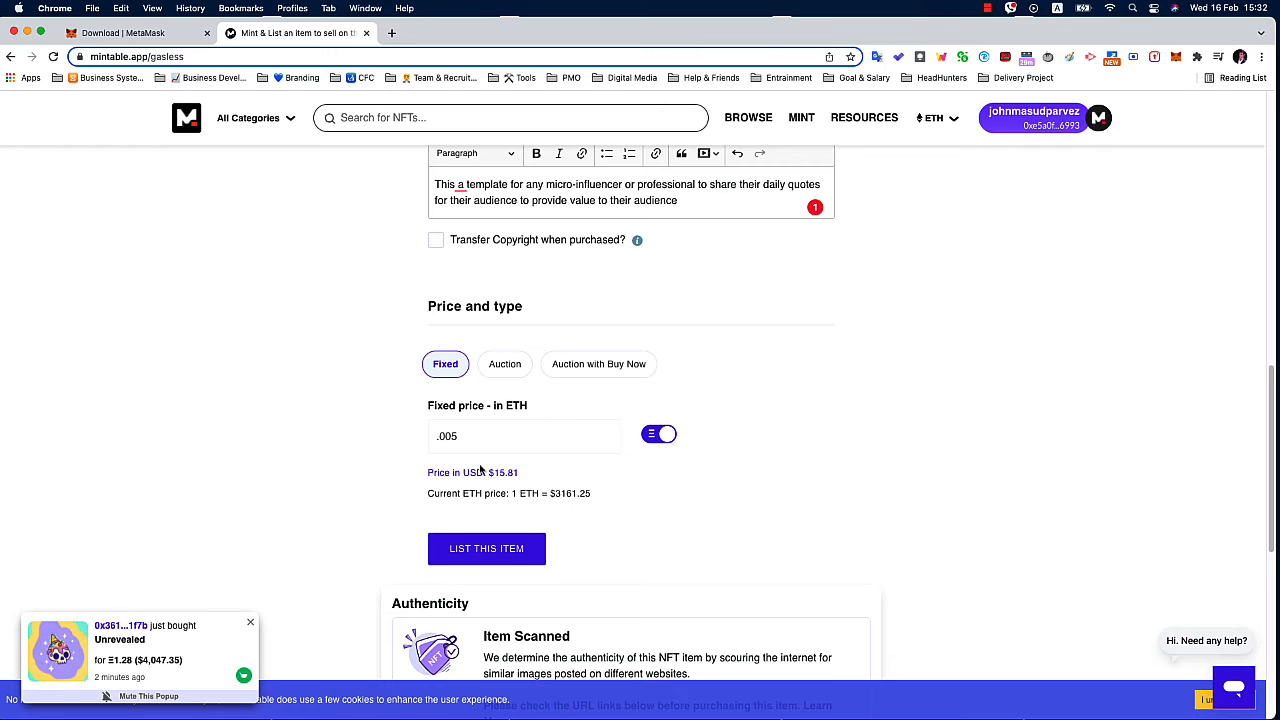
Replace the listing's fixed price with 10 ETH.
{"action": "scroll", "coordinate": [489, 452], "scroll_direction": "down", "scroll_amount": 2}
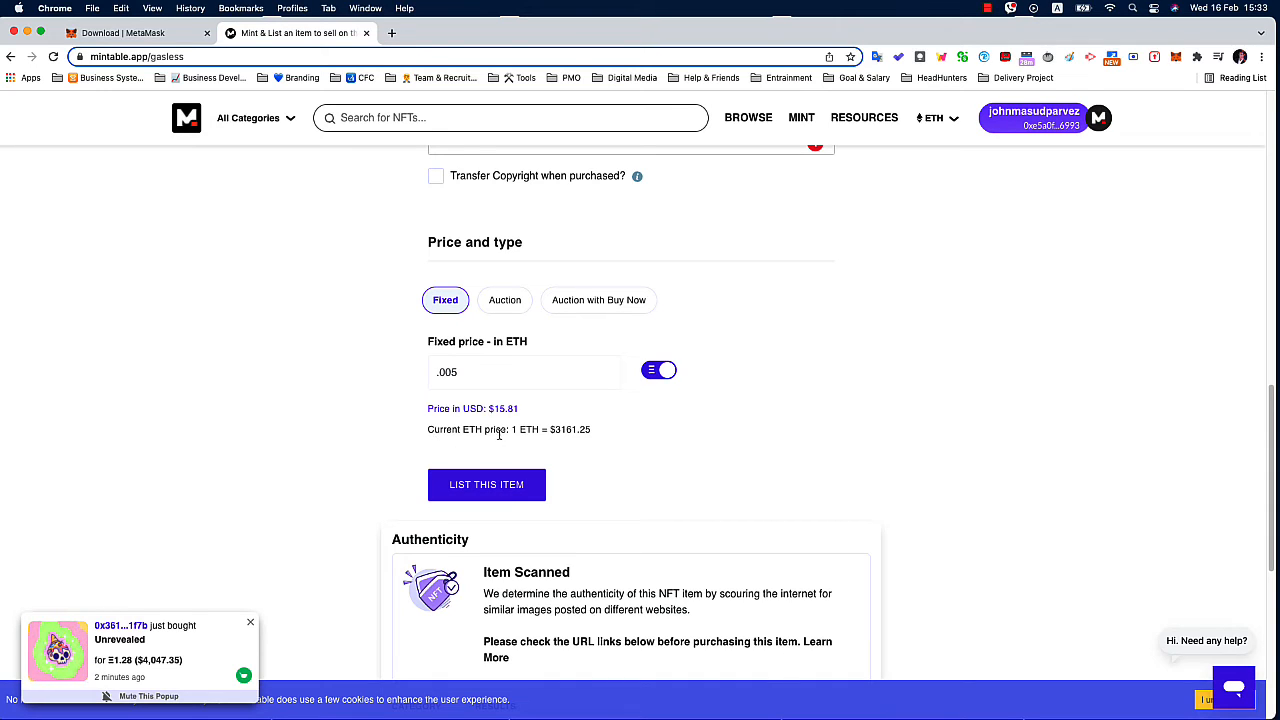
{"action": "left_click", "coordinate": [489, 374]}
{"action": "key", "text": "super+a"}
{"action": "type", "text": "10"}
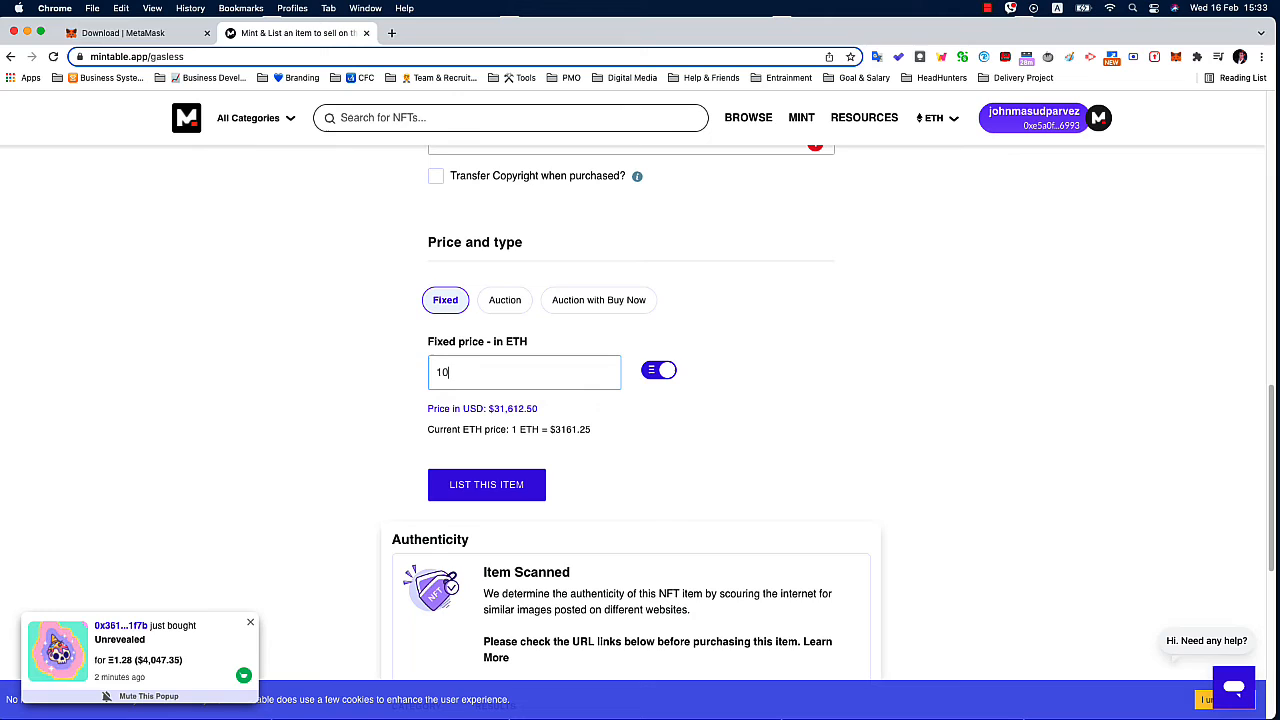
{"action": "left_click", "coordinate": [384, 446]}
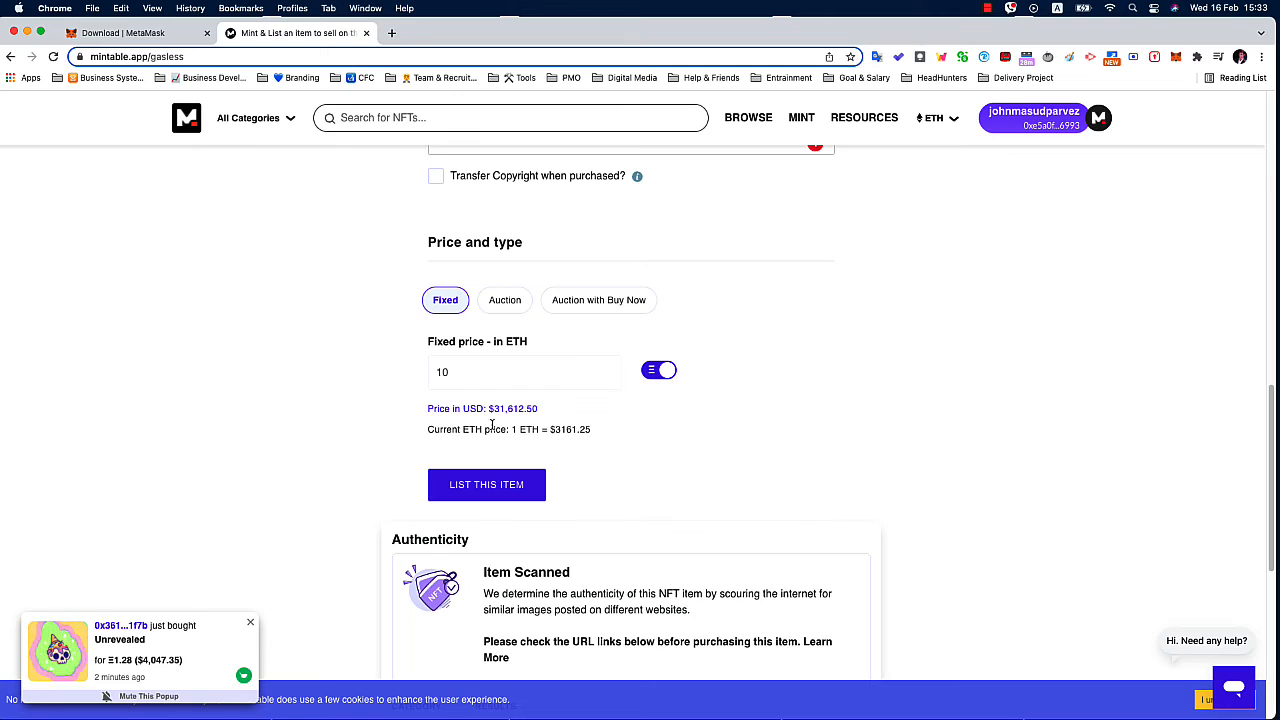
Switch the fixed price's currency to USD and set the price to 12.
{"action": "left_click", "coordinate": [648, 373]}
{"action": "left_click", "coordinate": [519, 384]}
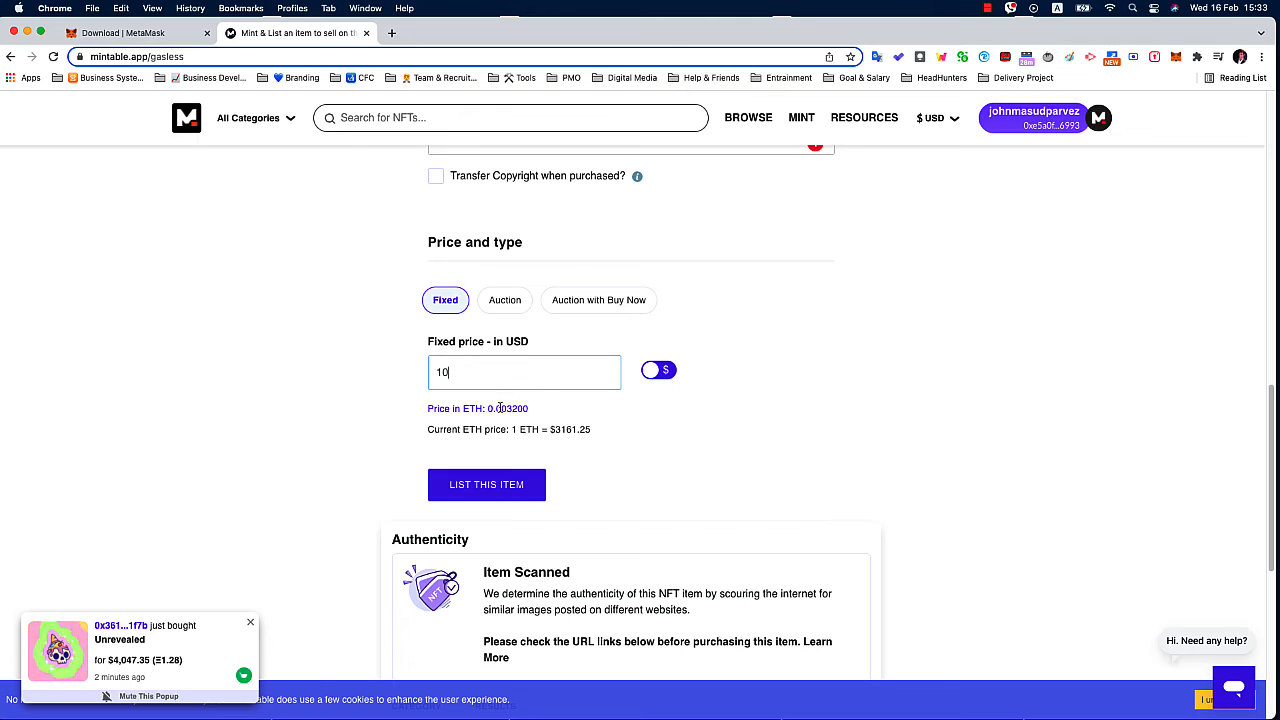
{"action": "key", "text": "BackSpace"}
{"action": "key", "text": "BackSpace"}
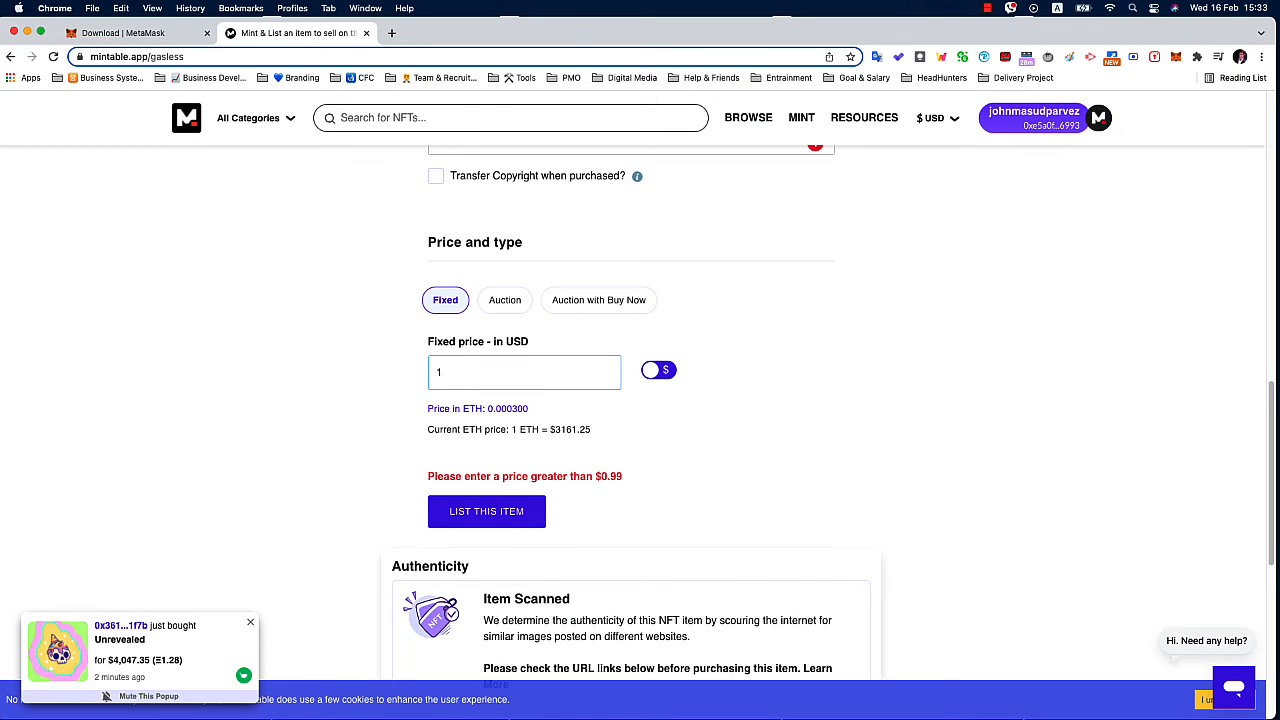
{"action": "type", "text": "12"}
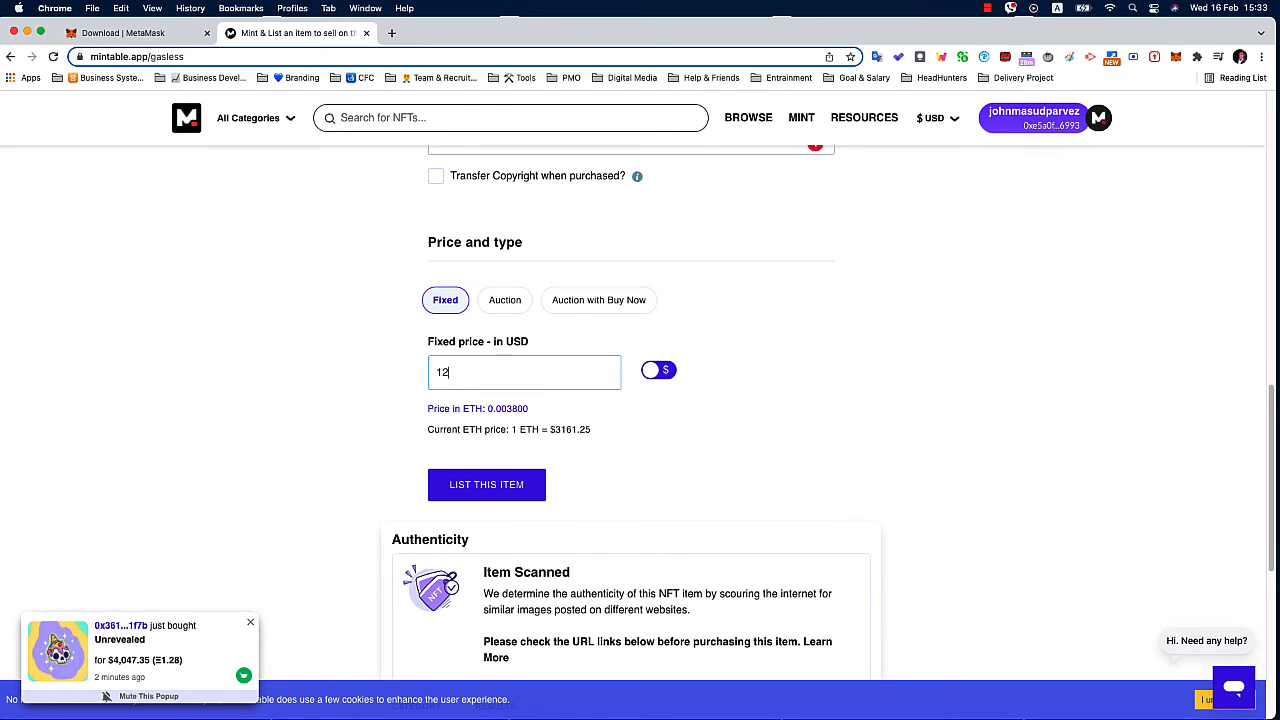
Correct the item description's grammar by accepting the suggested missing verb so it begins "This is a template".
{"action": "left_click", "coordinate": [390, 484]}
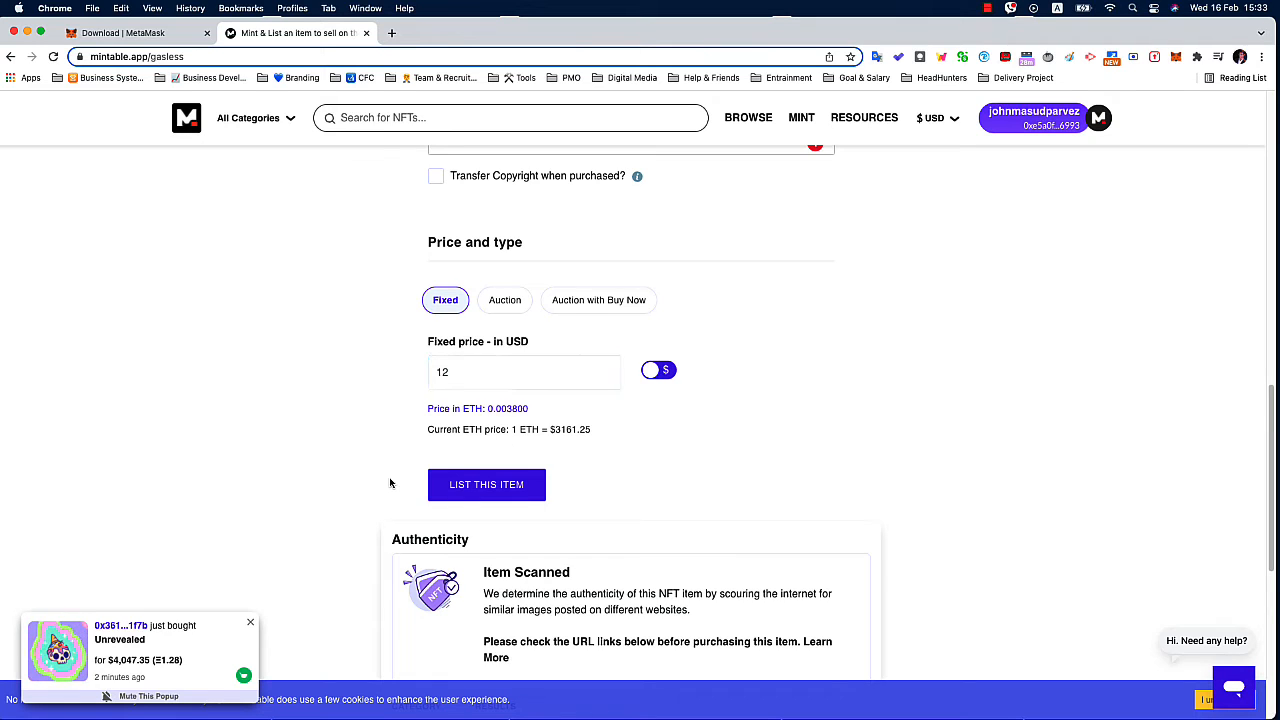
{"action": "scroll", "coordinate": [393, 484], "scroll_direction": "down", "scroll_amount": 1}
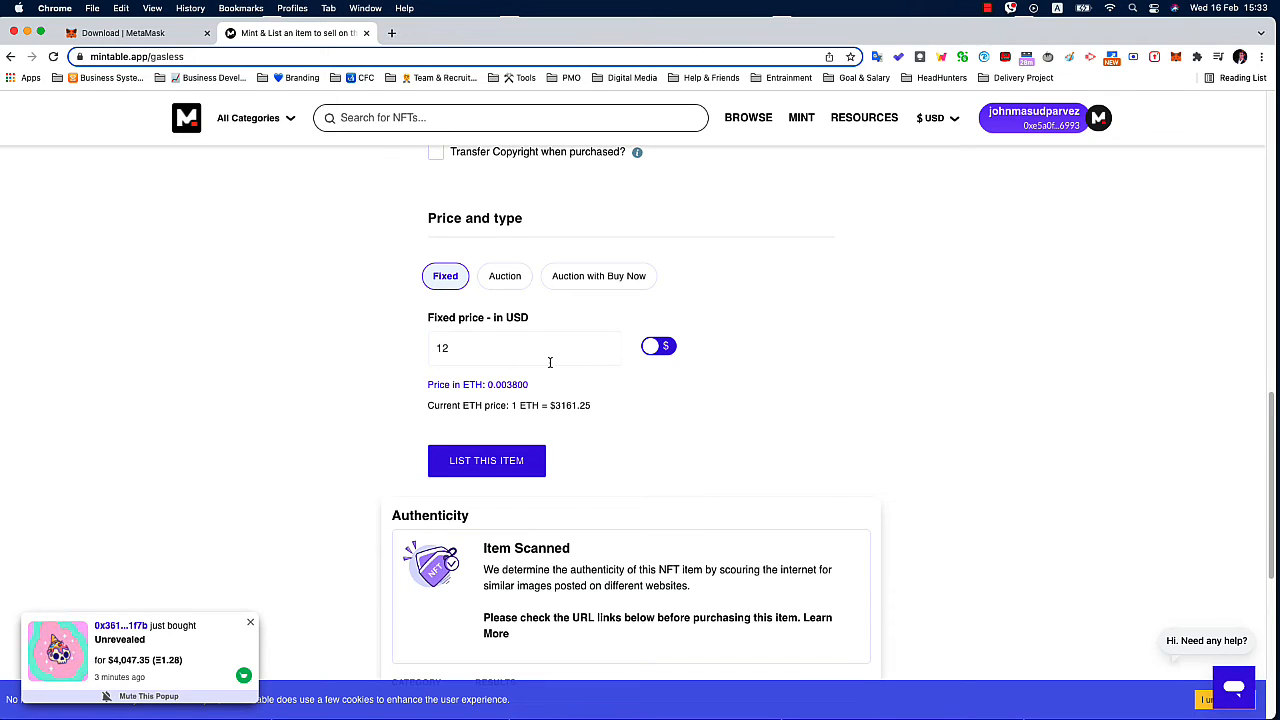
{"action": "scroll", "coordinate": [550, 362], "scroll_direction": "up", "scroll_amount": 3}
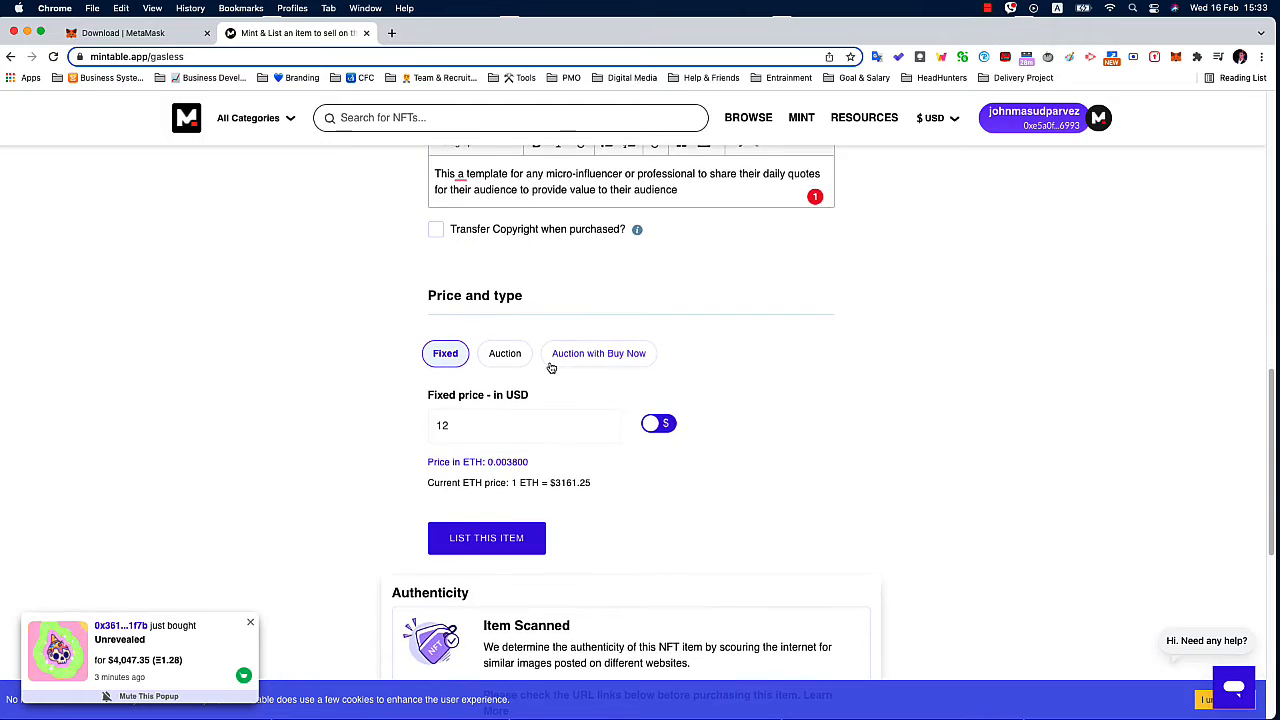
{"action": "left_click", "coordinate": [461, 258]}
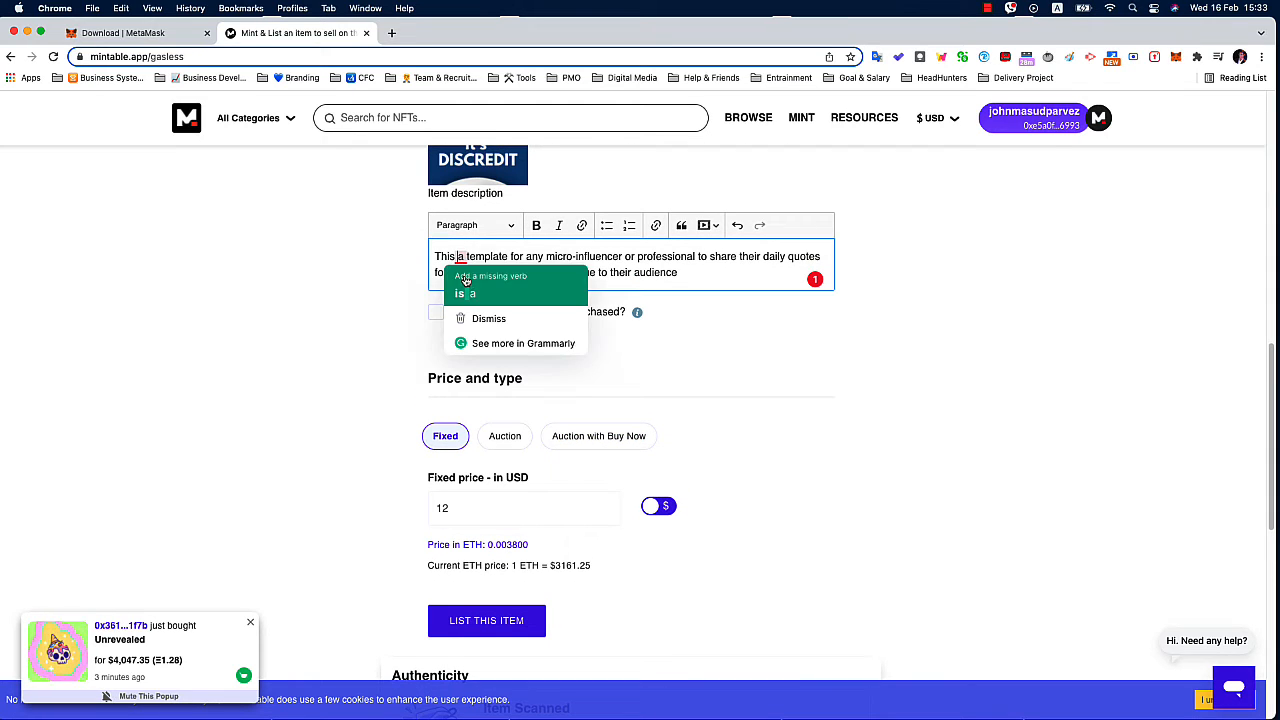
{"action": "left_click", "coordinate": [470, 277]}
{"action": "scroll", "coordinate": [622, 272], "scroll_direction": "down", "scroll_amount": 3}
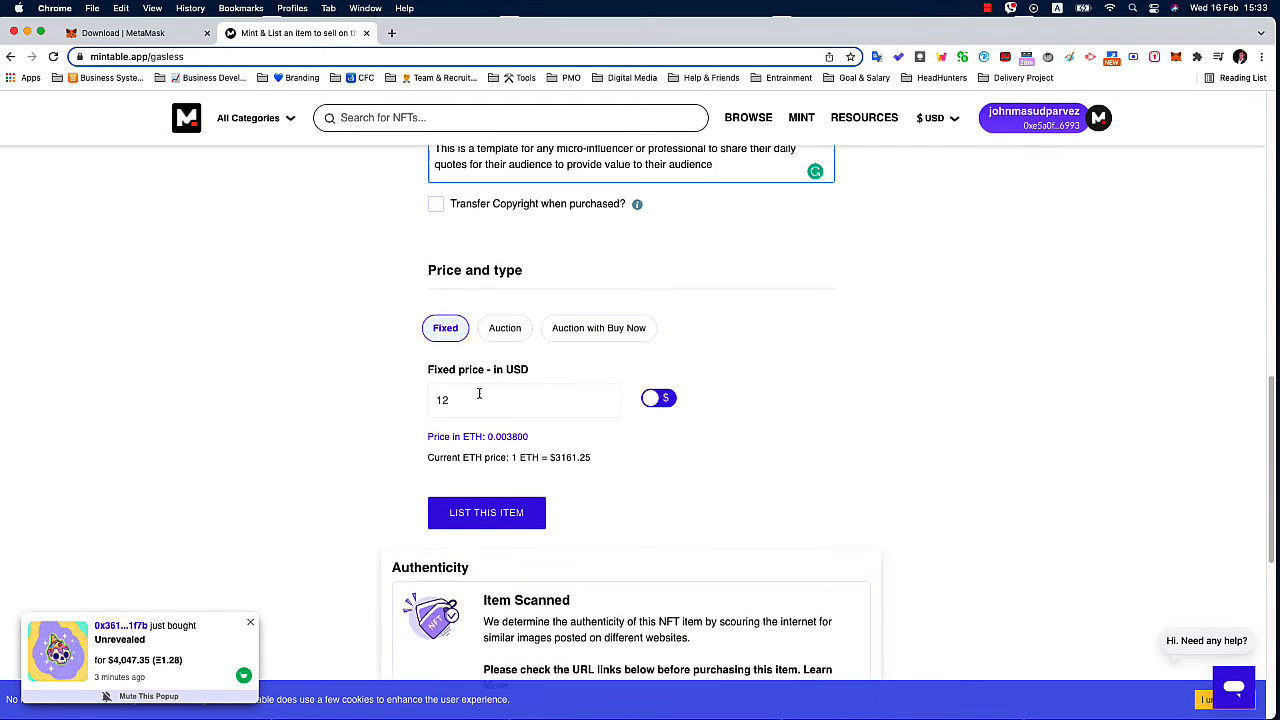
Try to list the item, cancel the listing at the gas fees alert, and set the fixed price to 55 USD.
{"action": "left_click", "coordinate": [487, 462]}
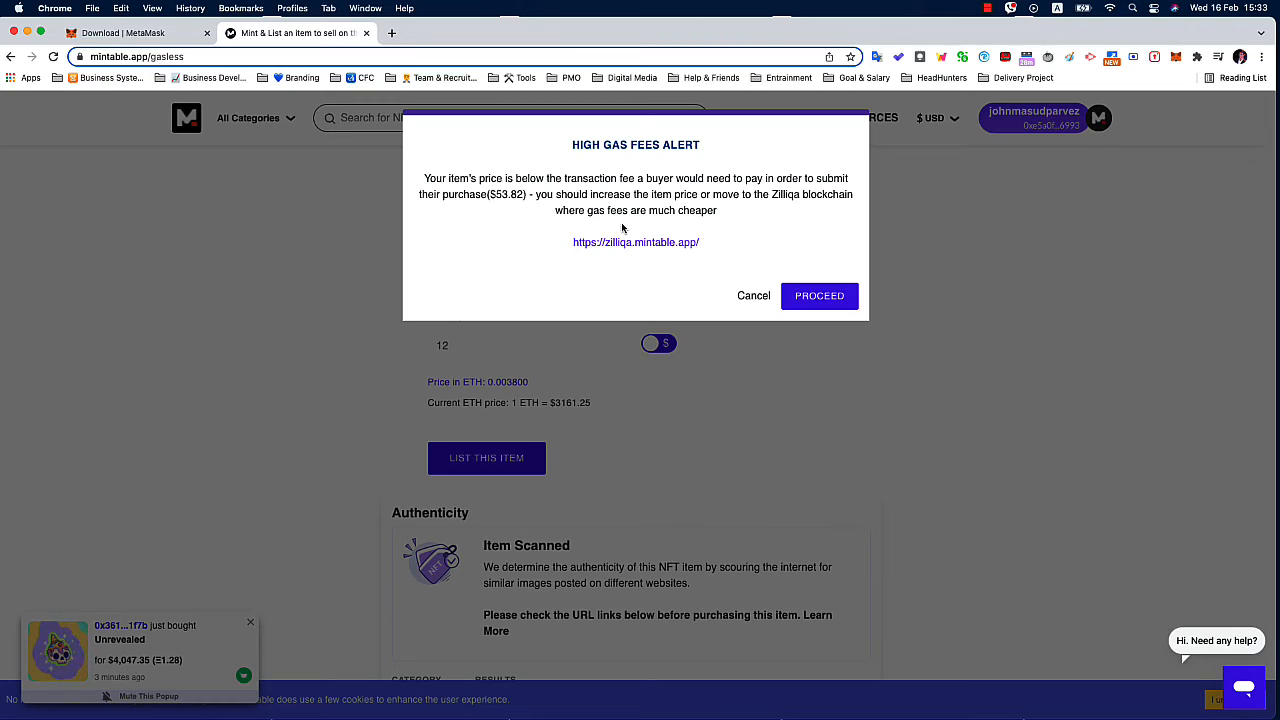
{"action": "left_click", "coordinate": [753, 297]}
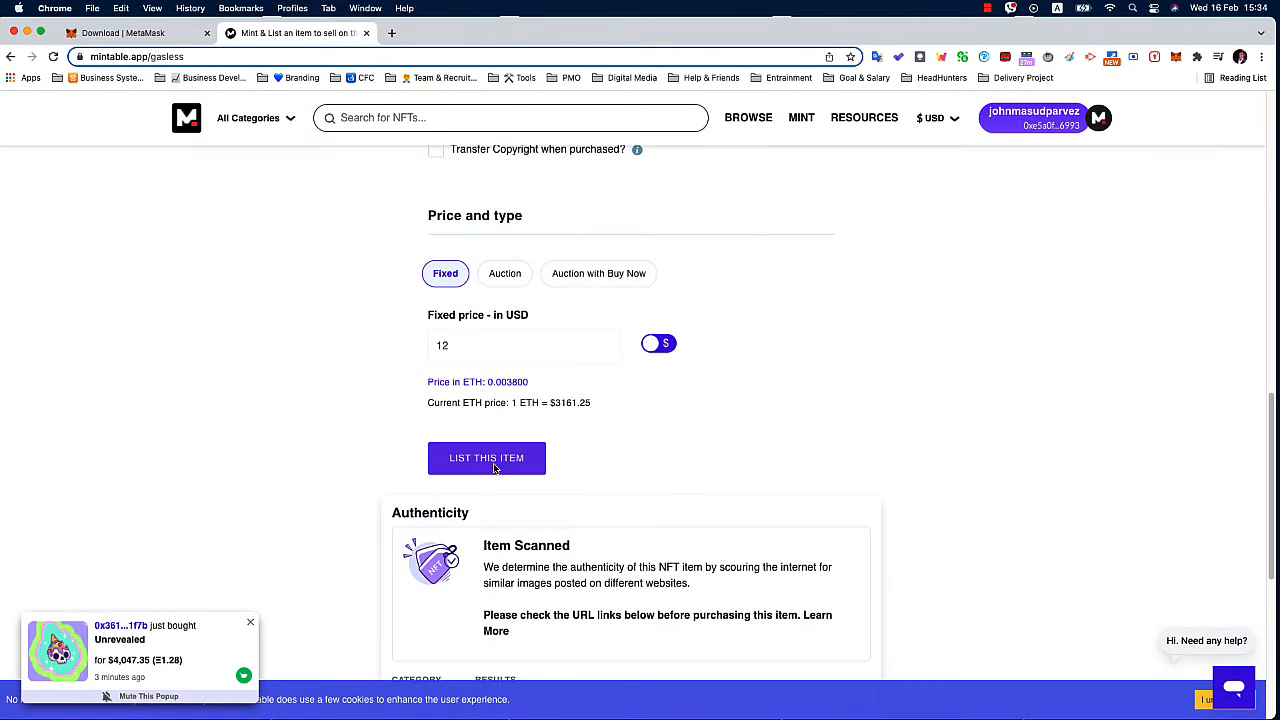
{"action": "double_click", "coordinate": [470, 349]}
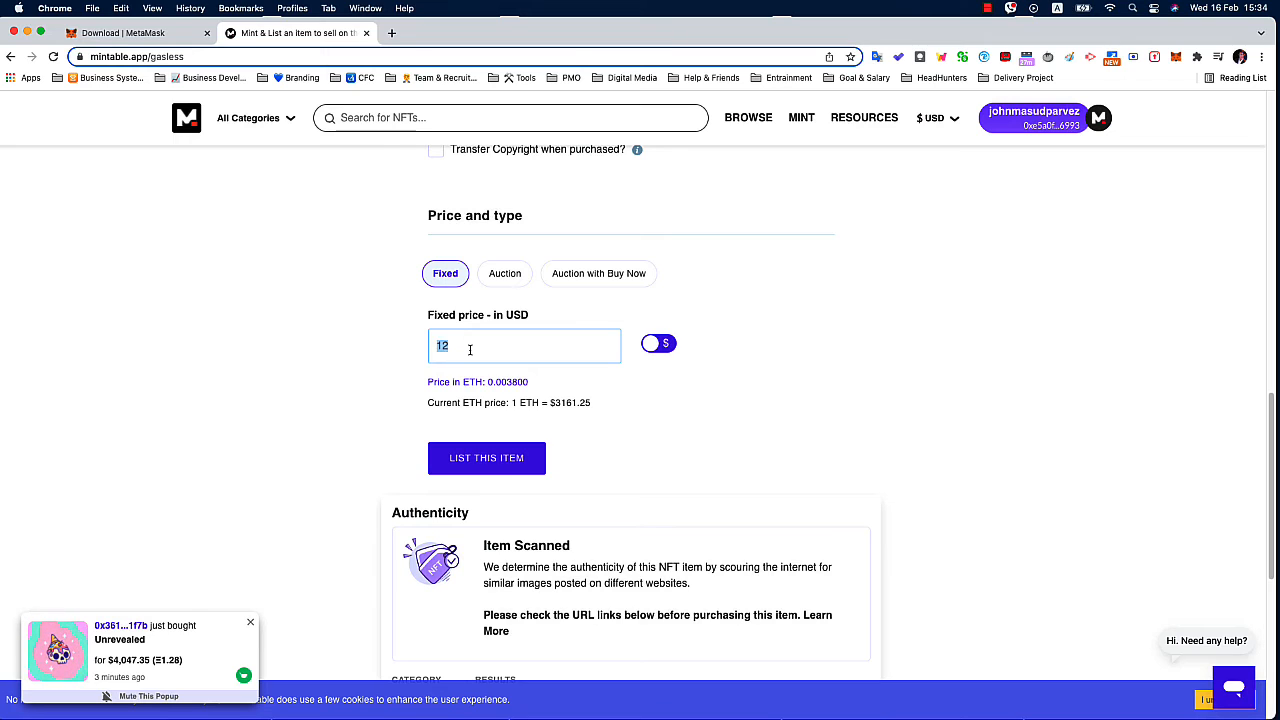
{"action": "type", "text": "55"}
{"action": "left_click", "coordinate": [338, 440]}
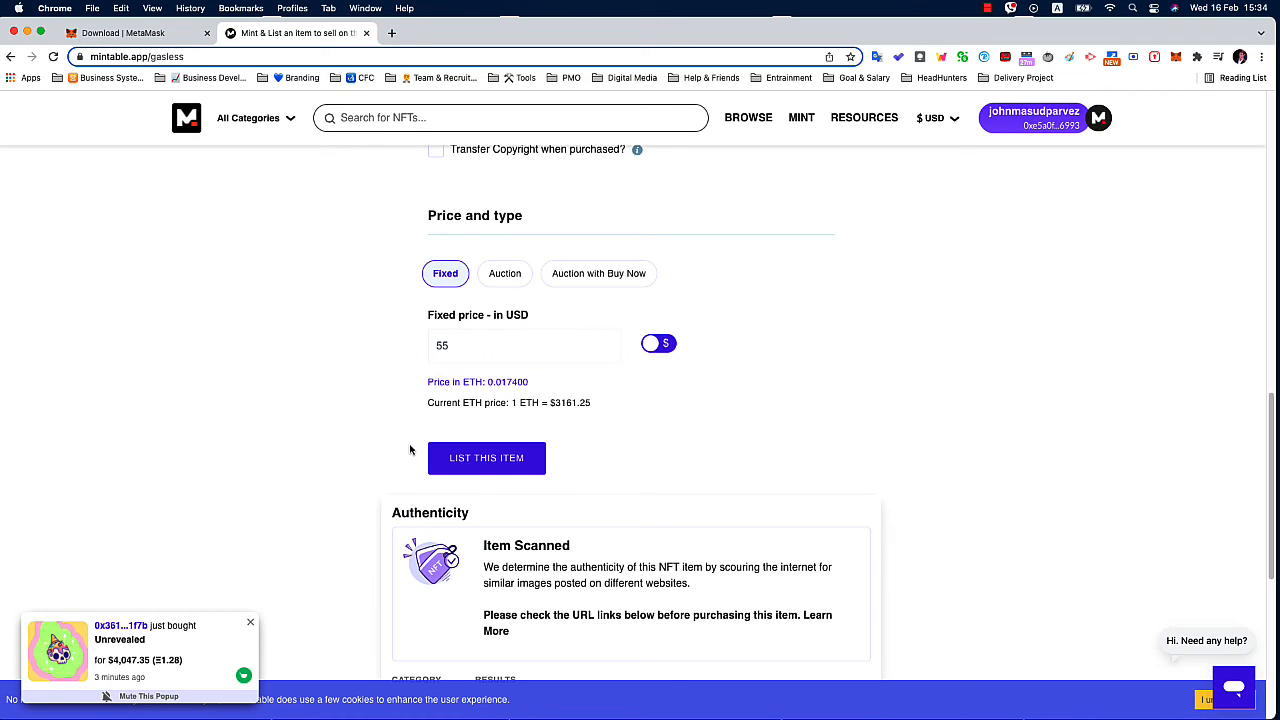
List the item for sale, proceed with the transaction, and sign the mint-and-list signature request in MetaMask.
{"action": "left_click", "coordinate": [481, 462]}
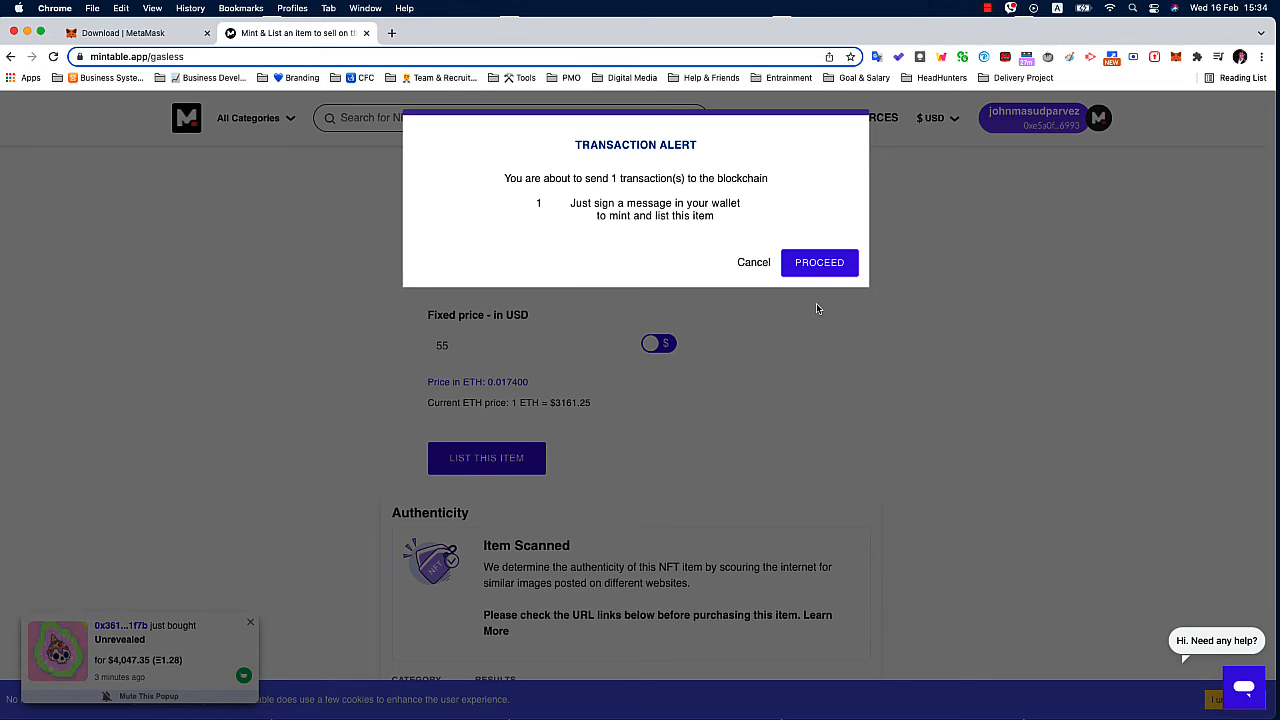
{"action": "left_click", "coordinate": [815, 263]}
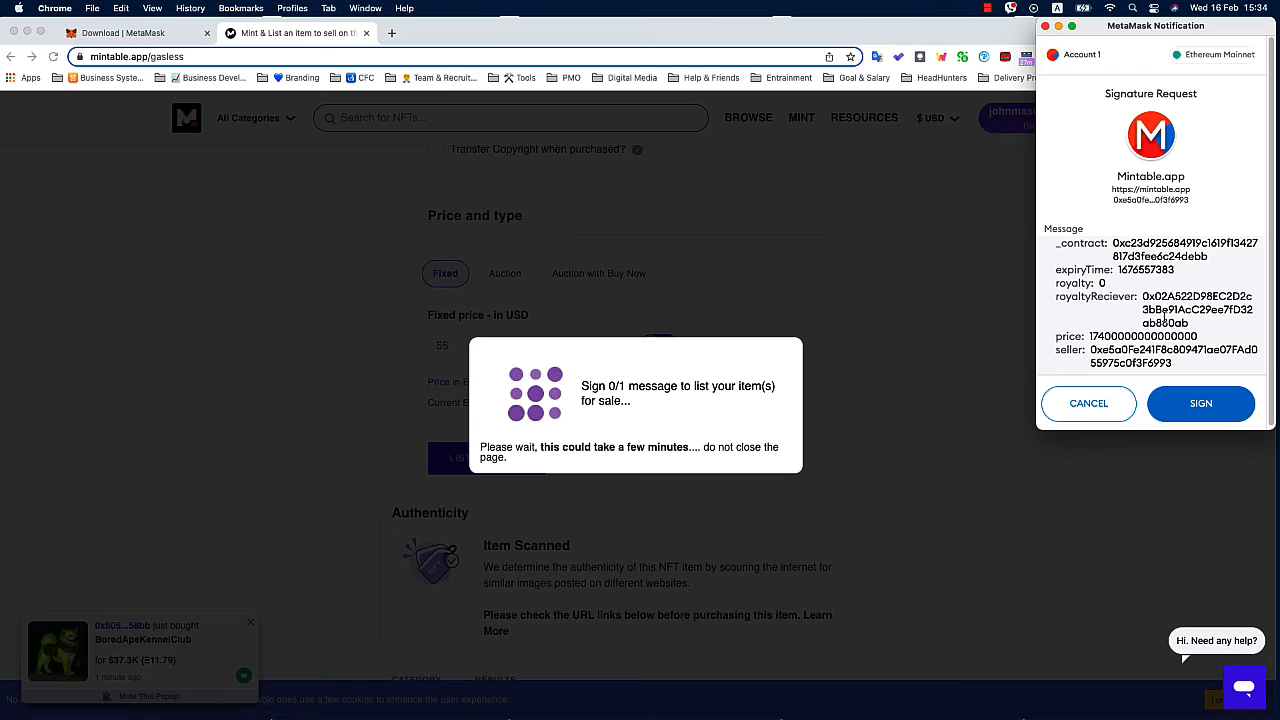
{"action": "left_click", "coordinate": [1199, 405]}
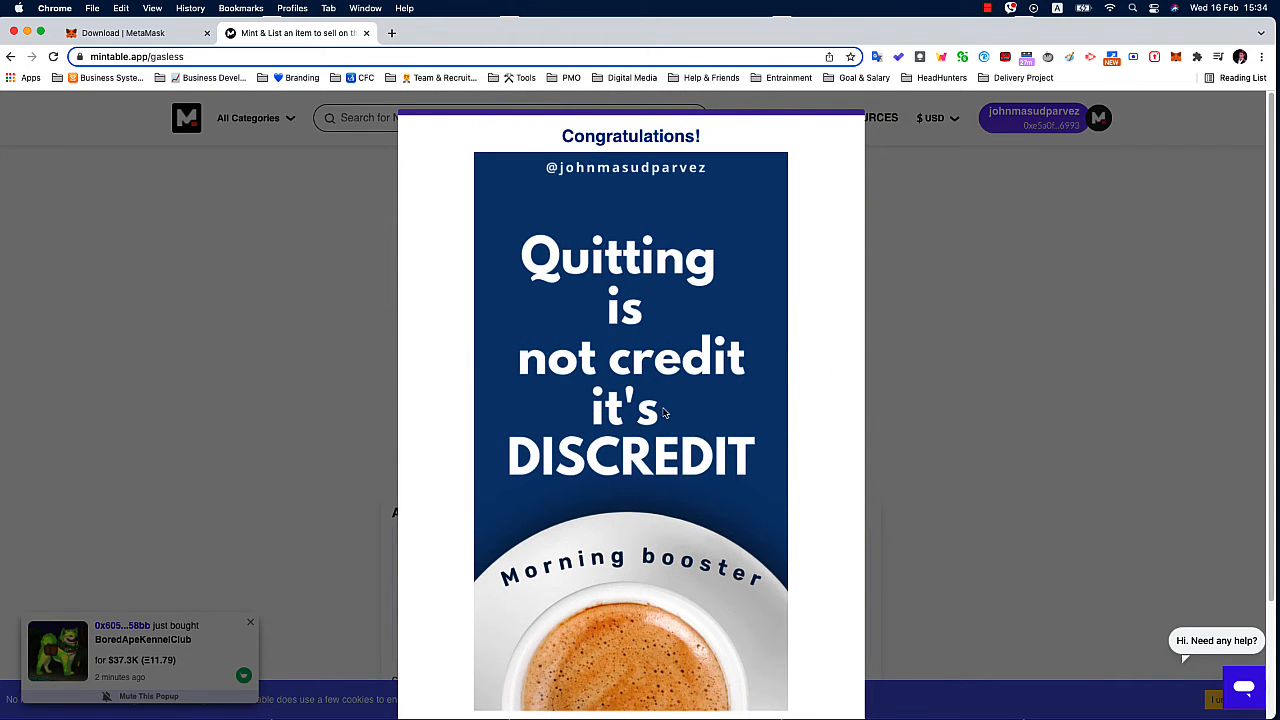
Open the newly listed morning boost sticker's item page and review its seller, store and description details.
{"action": "scroll", "coordinate": [635, 425], "scroll_direction": "down", "scroll_amount": 3}
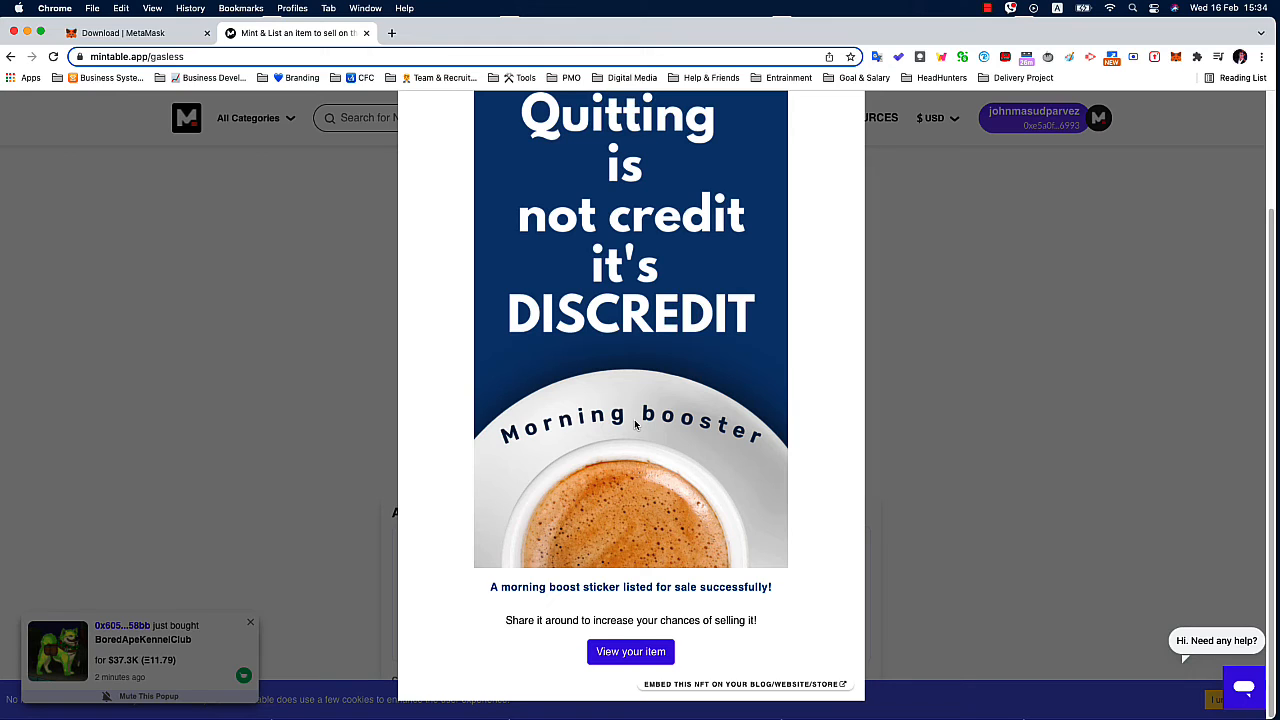
{"action": "left_click", "coordinate": [633, 654]}
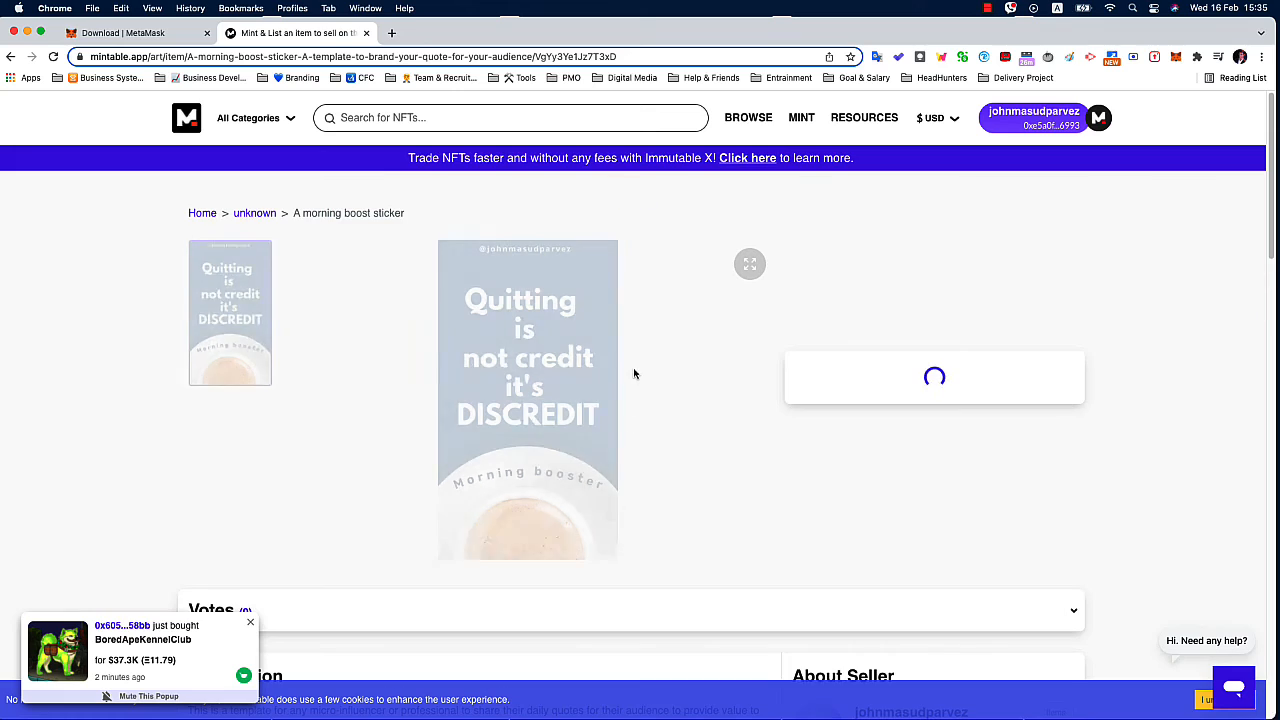
{"action": "scroll", "coordinate": [619, 437], "scroll_direction": "down", "scroll_amount": 1}
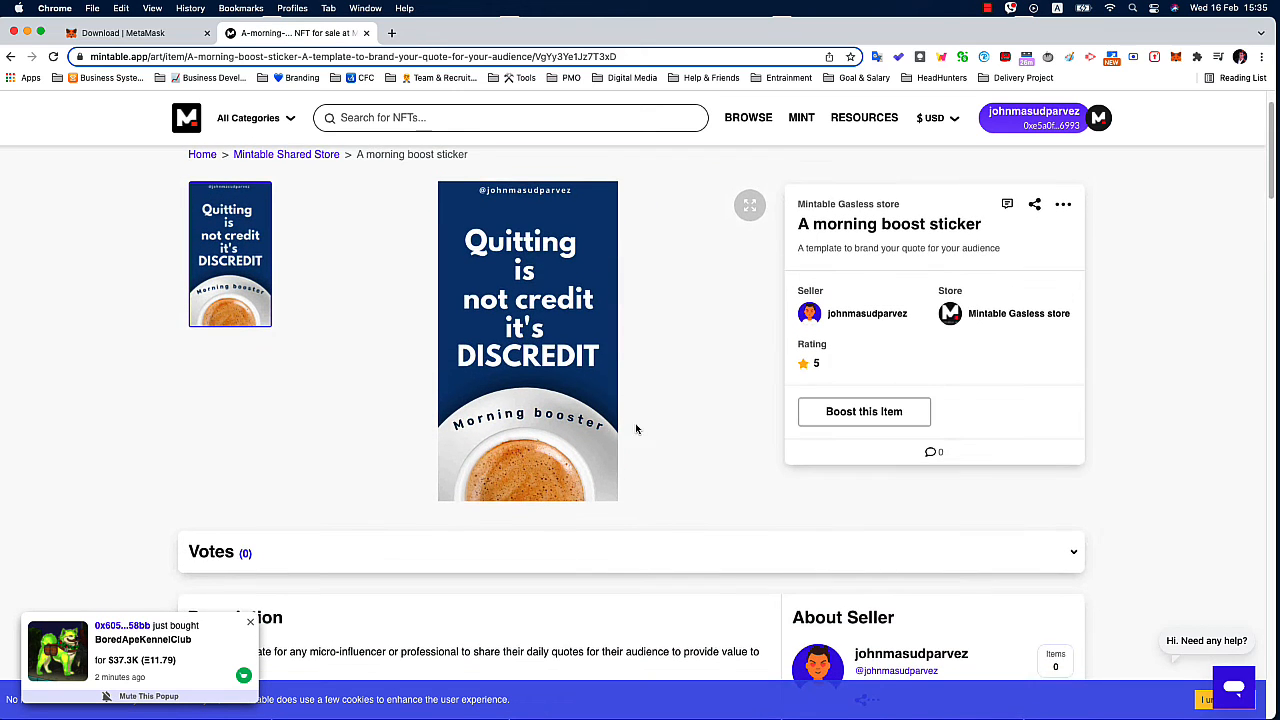
{"action": "scroll", "coordinate": [891, 408], "scroll_direction": "down", "scroll_amount": 1}
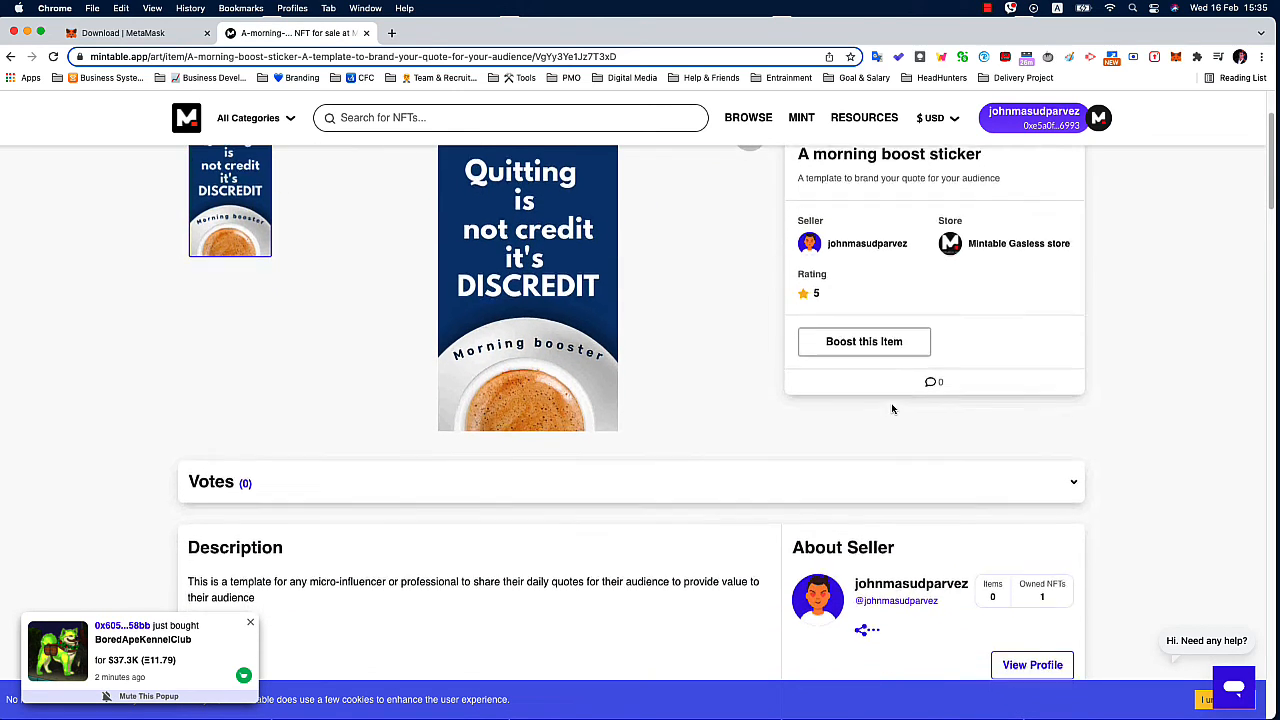
{"action": "scroll", "coordinate": [891, 408], "scroll_direction": "up", "scroll_amount": 3}
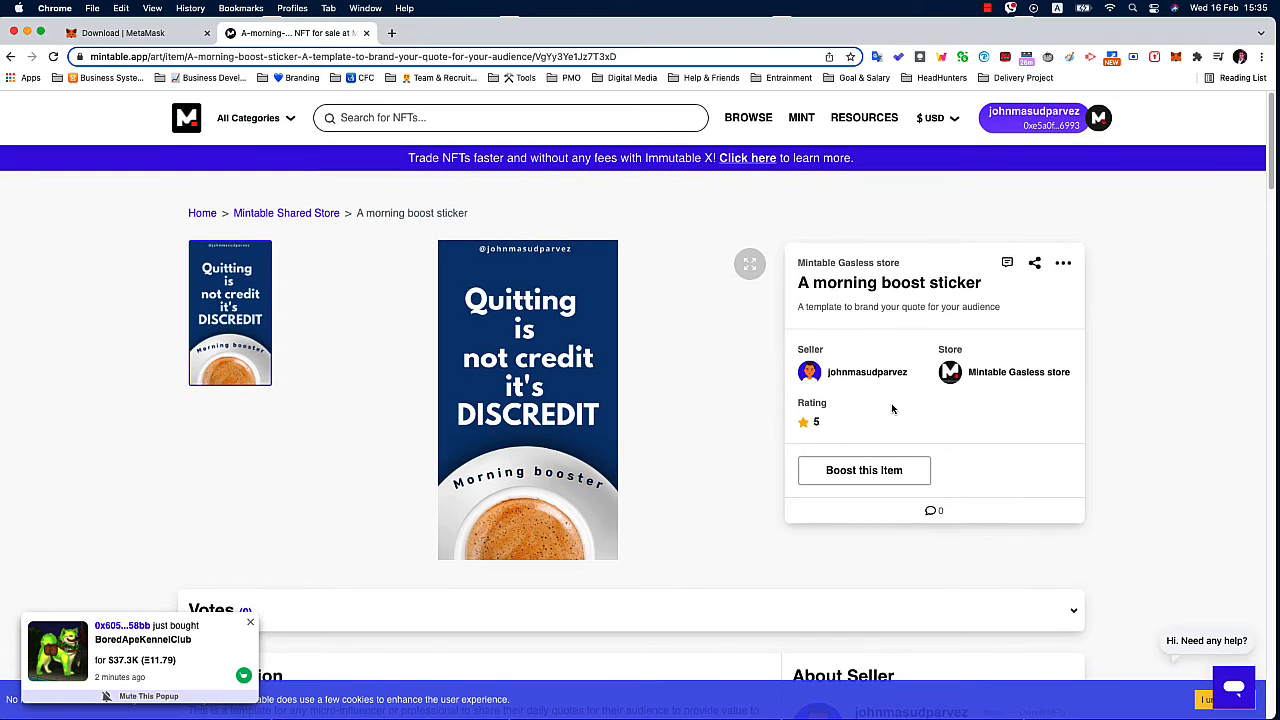